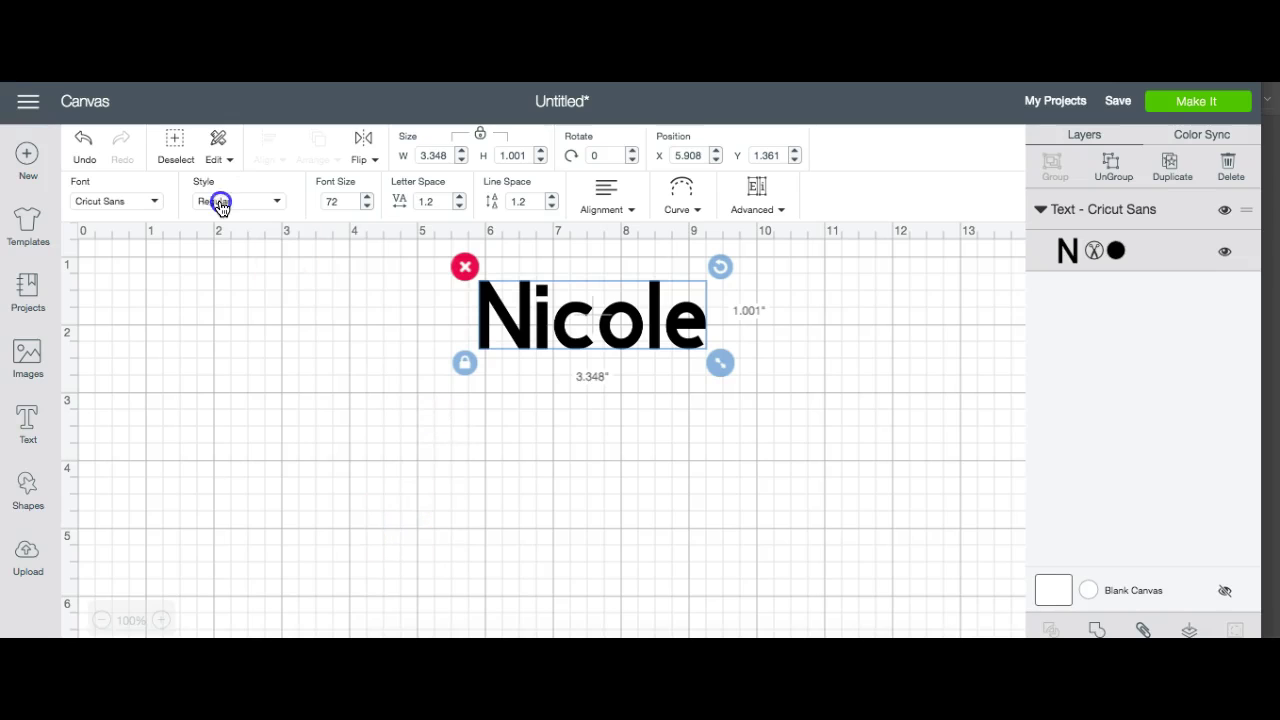
# Search the fonts for "alex" and set the name text's font to Alexandria Script.
pyautogui.click(135, 203)
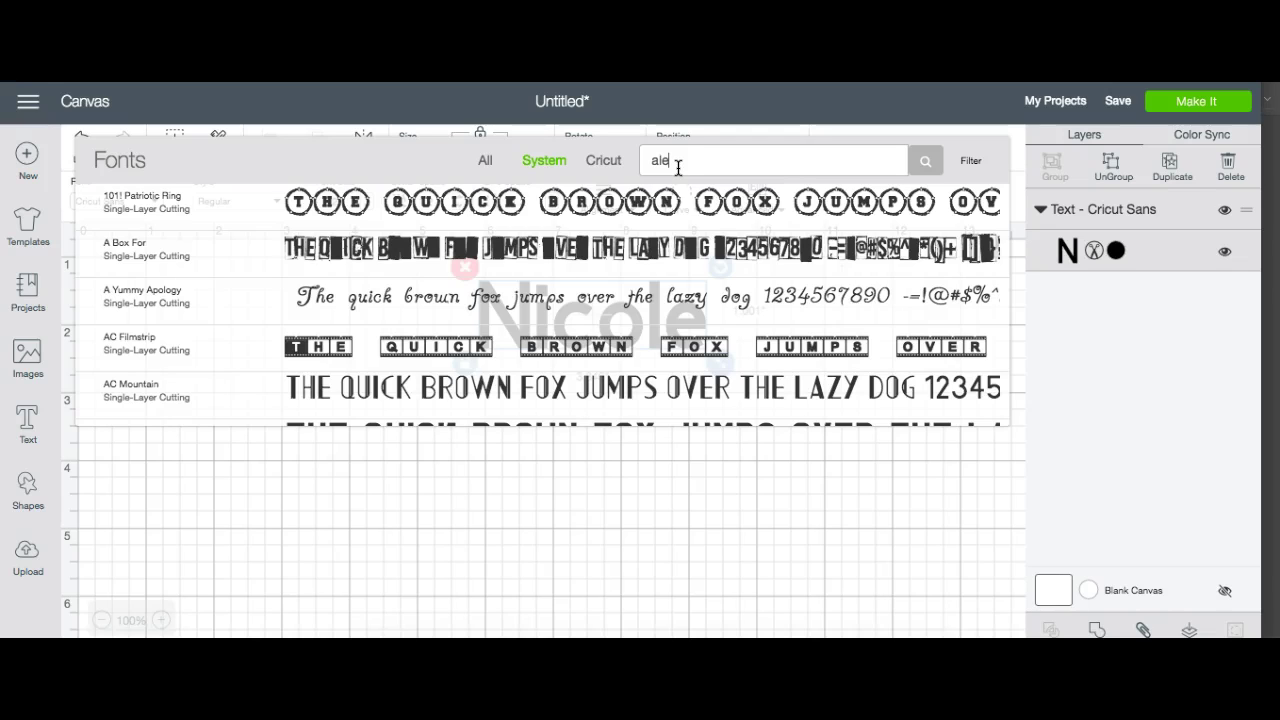
pyautogui.write('alex')
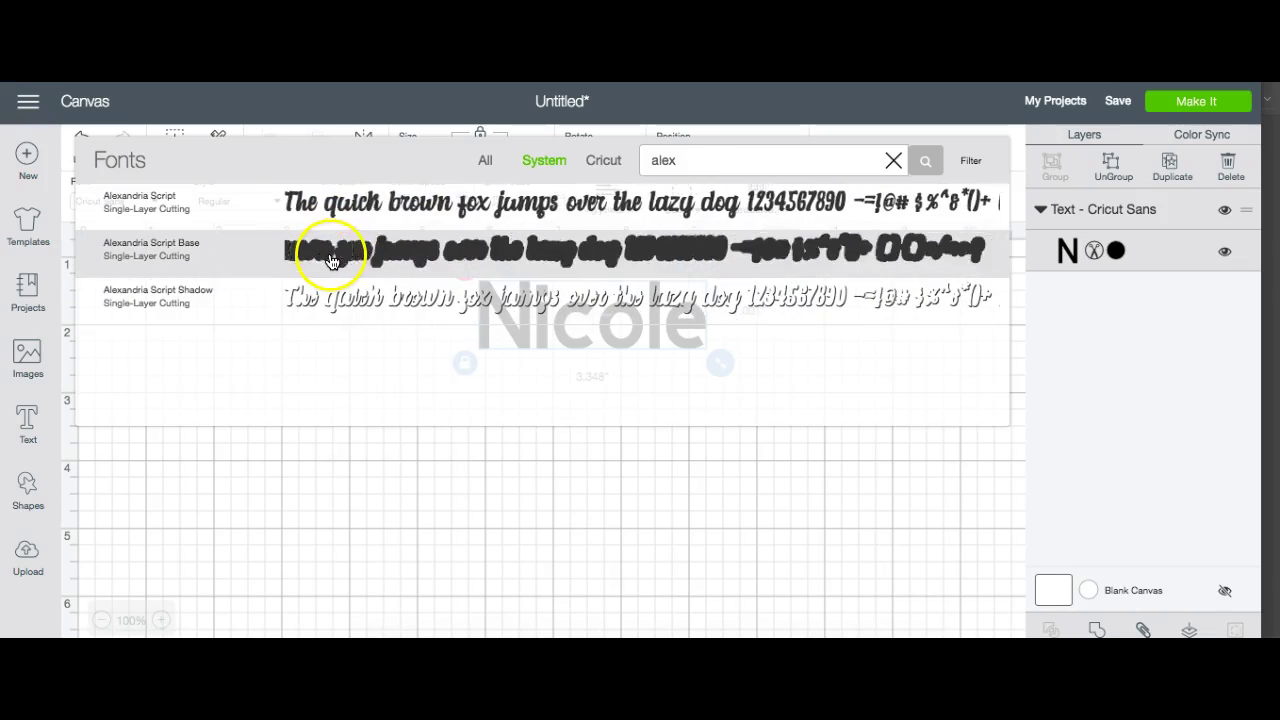
pyautogui.click(376, 202)
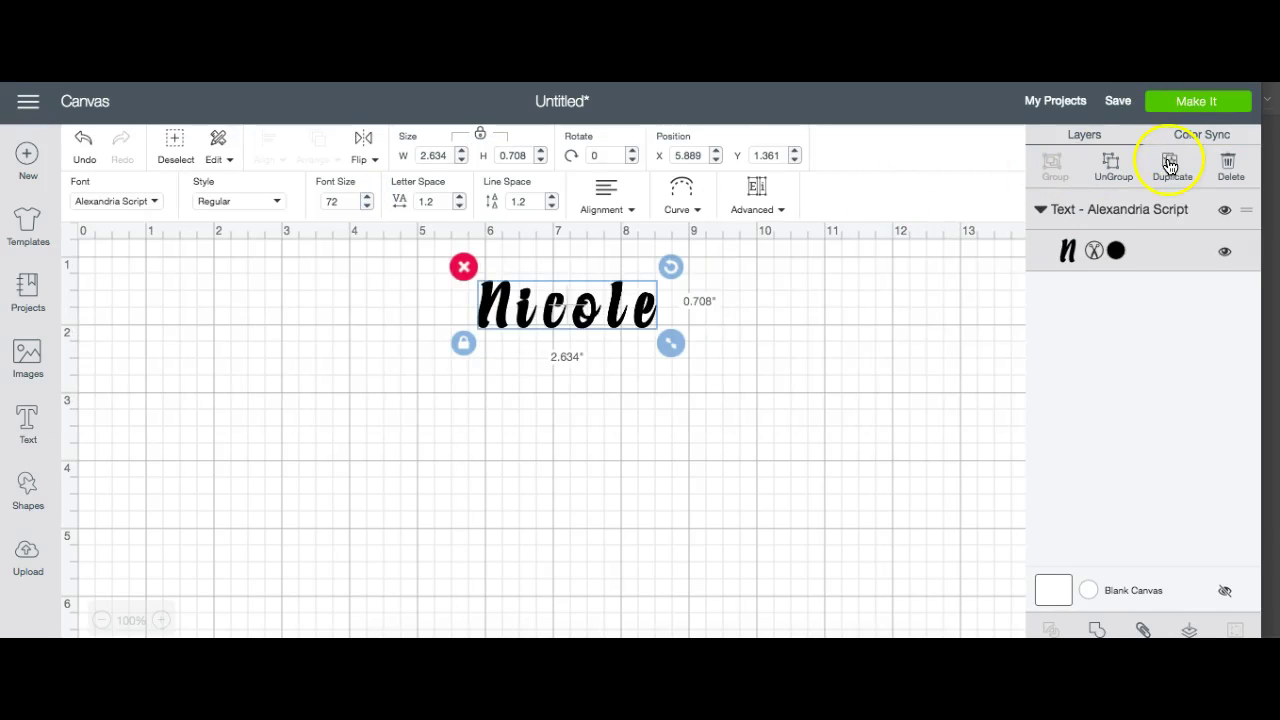
# Duplicate the script text, set the copy's font to Alexandria Script Base, and place it below the original.
pyautogui.click(1170, 165)
pyautogui.click(145, 205)
pyautogui.click(343, 250)
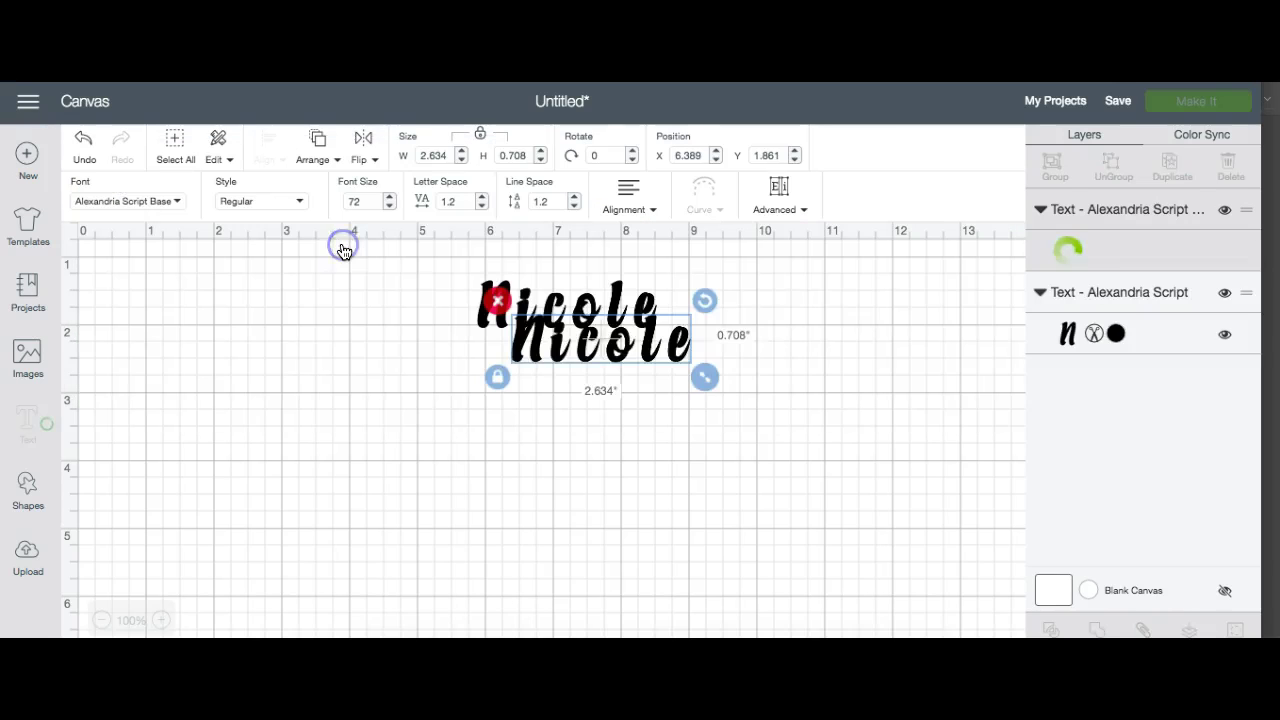
pyautogui.moveTo(663, 346); pyautogui.dragTo(541, 487)
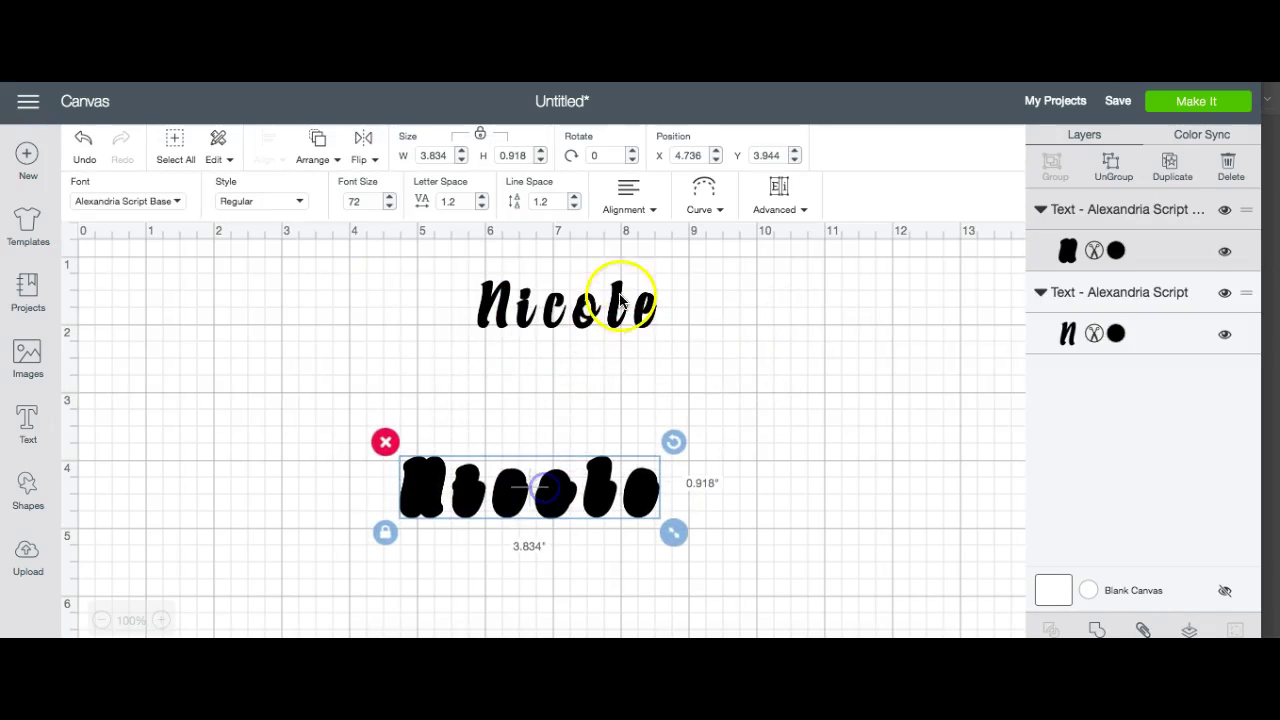
# Enlarge the original Alexandria Script text to about 1.61 inches high and set its letter spacing to -0.5.
pyautogui.moveTo(620, 300); pyautogui.dragTo(766, 406)
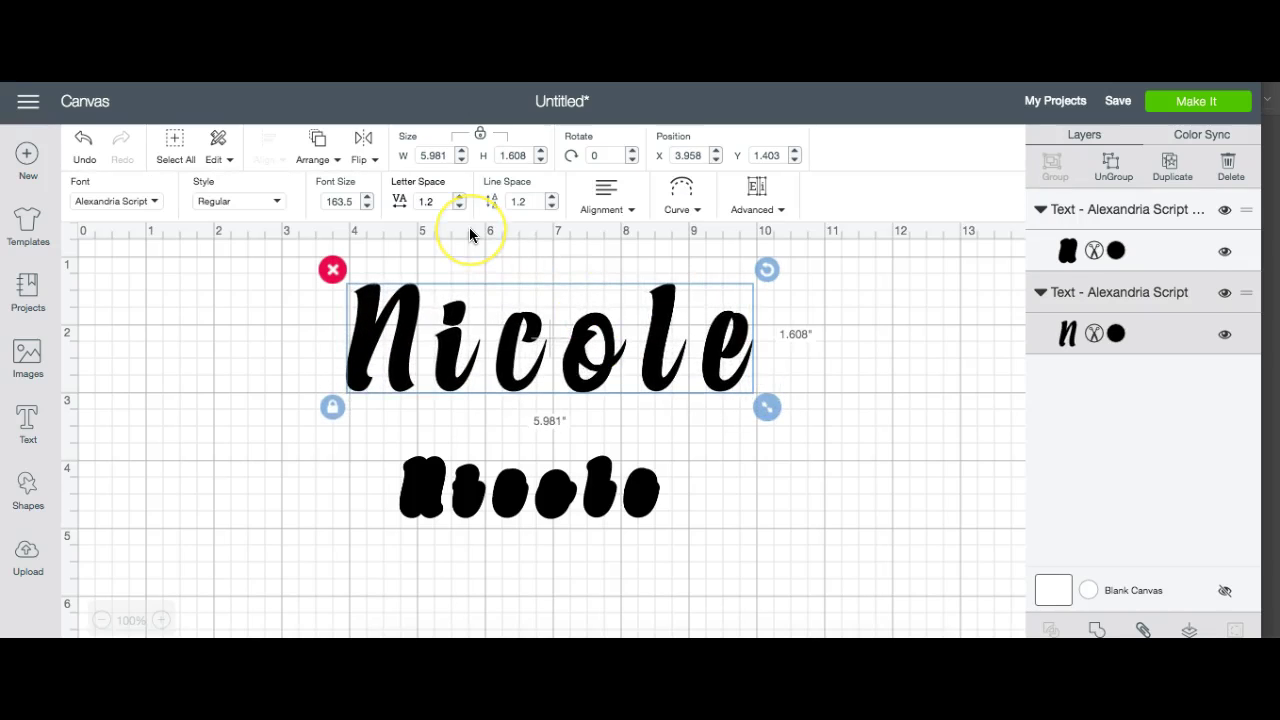
pyautogui.click(459, 206)
pyautogui.click(459, 206)
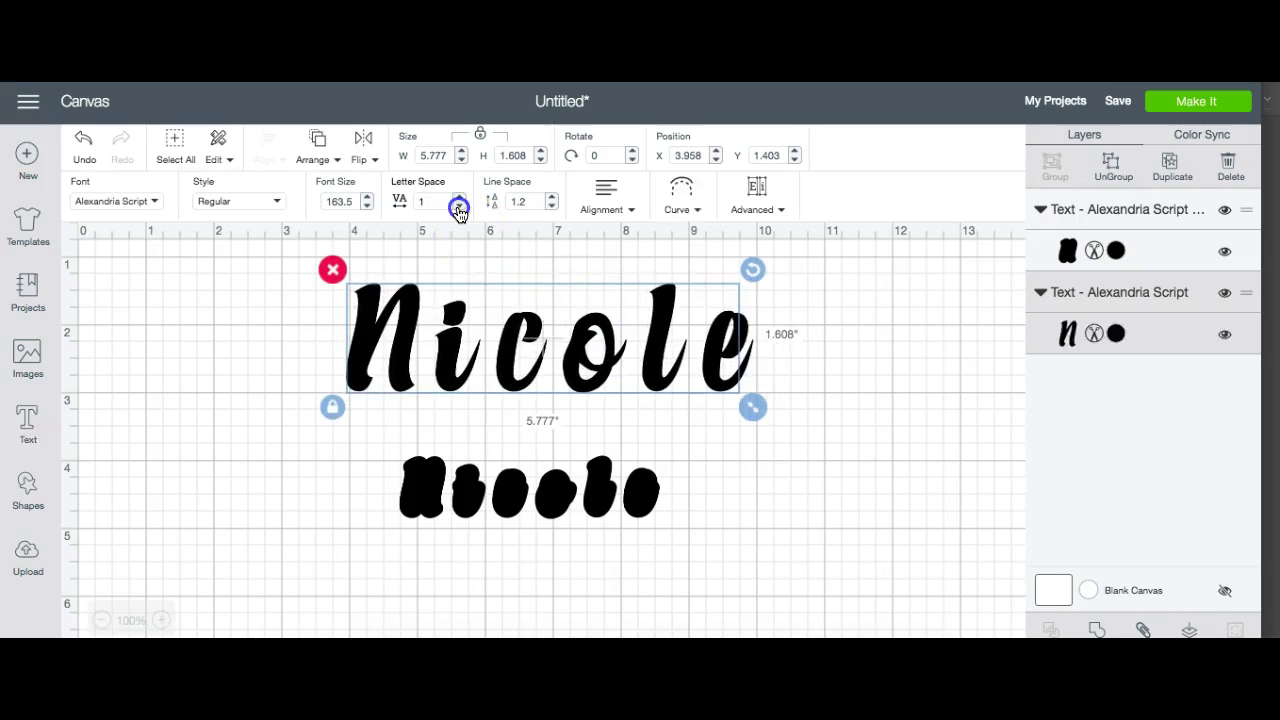
pyautogui.click(459, 206)
pyautogui.click(459, 206)
pyautogui.click(459, 206)
pyautogui.click(459, 206)
pyautogui.click(459, 206)
pyautogui.click(459, 206)
pyautogui.click(459, 206)
pyautogui.click(459, 206)
pyautogui.click(459, 206)
pyautogui.click(459, 206)
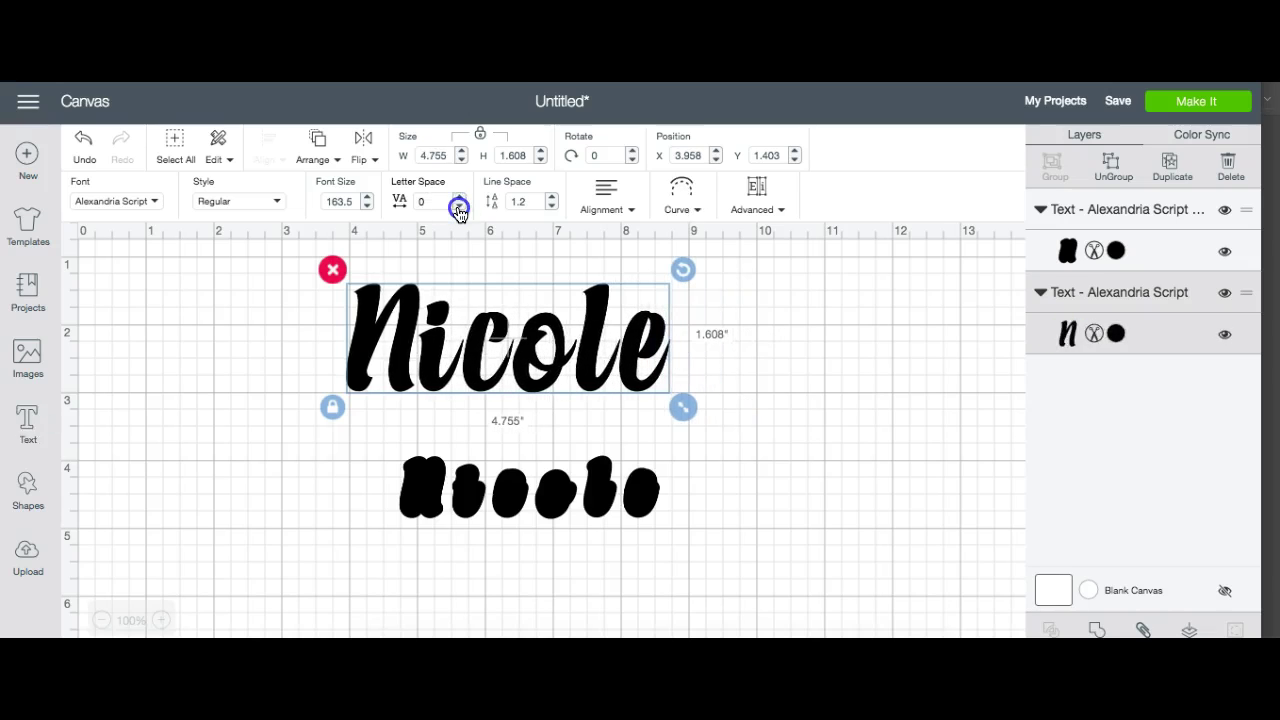
pyautogui.click(459, 206)
pyautogui.click(459, 206)
pyautogui.click(459, 206)
pyautogui.click(459, 206)
pyautogui.click(459, 206)
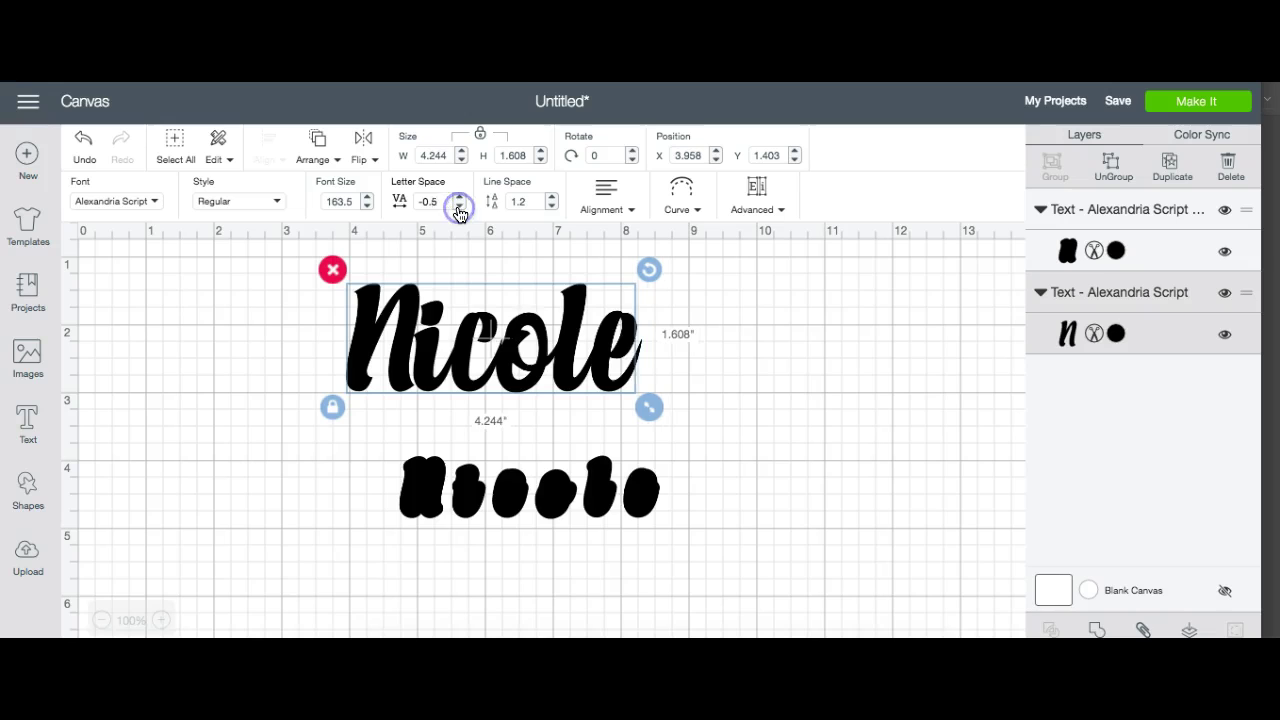
# Ungroup the script text into separate letters and shift the N slightly left to about X 3.81 inches.
pyautogui.click(1113, 166)
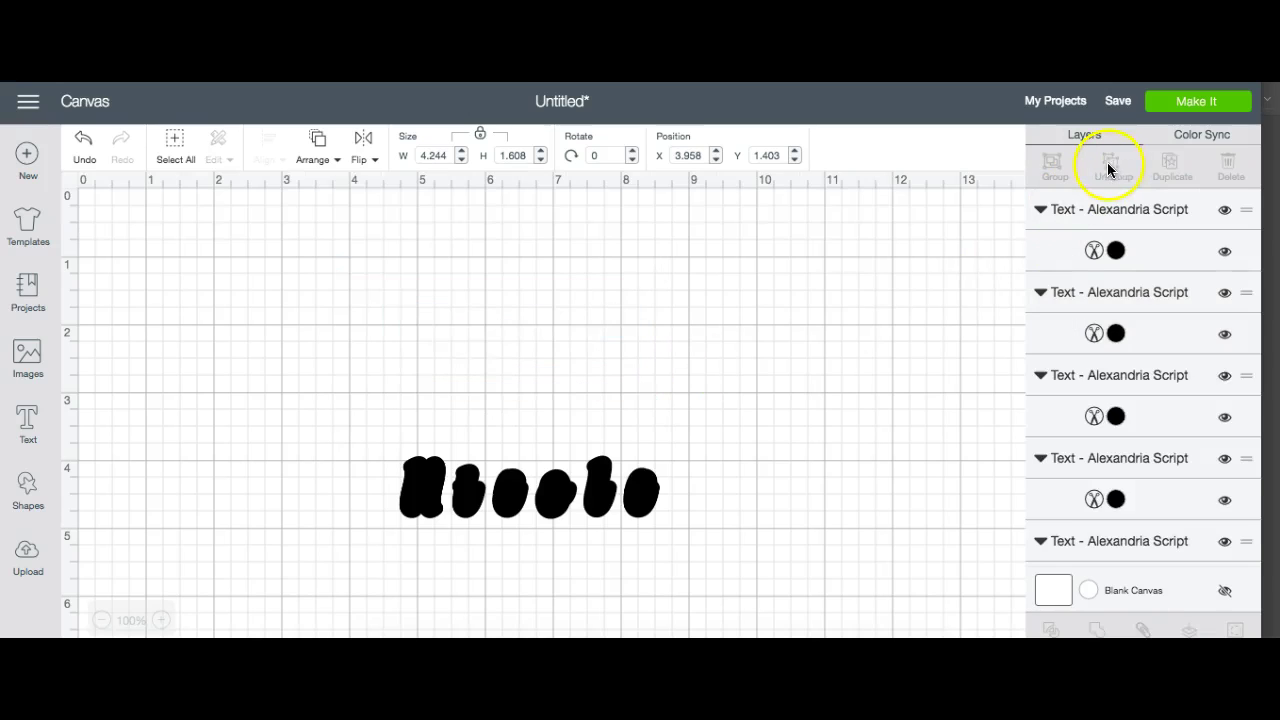
pyautogui.click(392, 336)
pyautogui.moveTo(392, 336); pyautogui.dragTo(391, 335)
# Weld the script letters into one shape just above the base text and color it Very Berry red.
pyautogui.moveTo(670, 366); pyautogui.dragTo(308, 322)
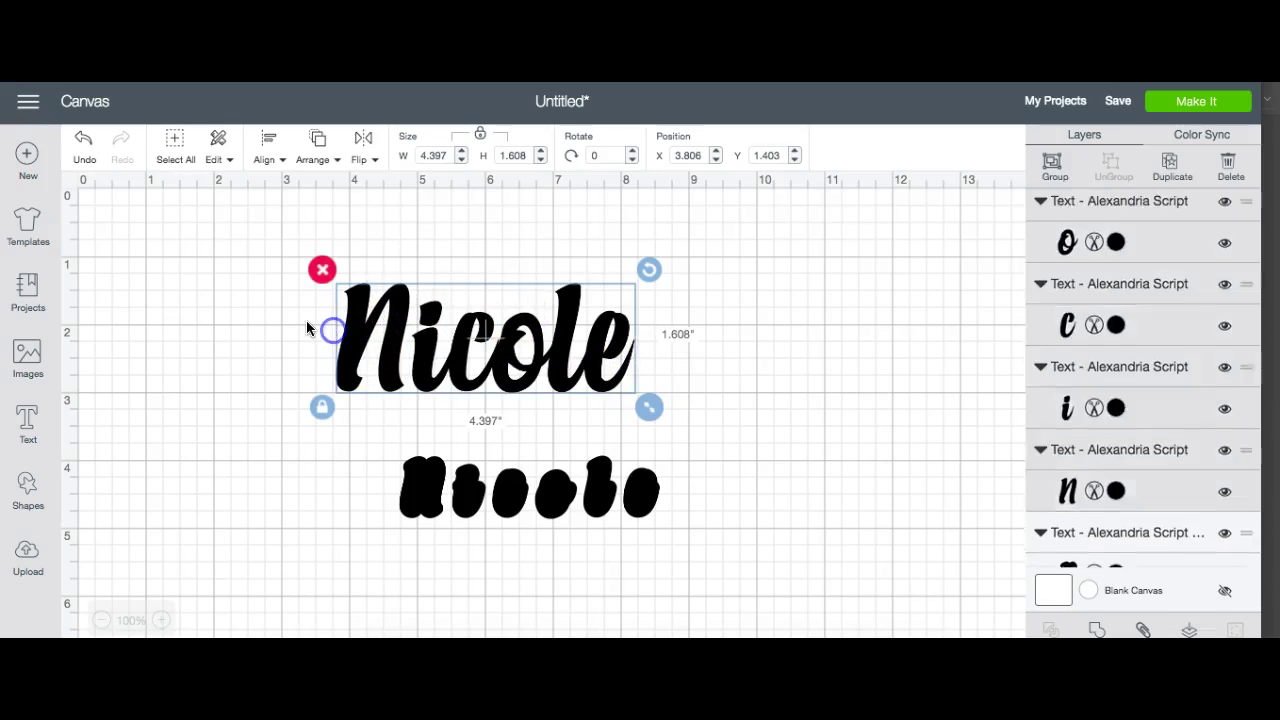
pyautogui.click(1094, 629)
pyautogui.moveTo(571, 357); pyautogui.dragTo(624, 388)
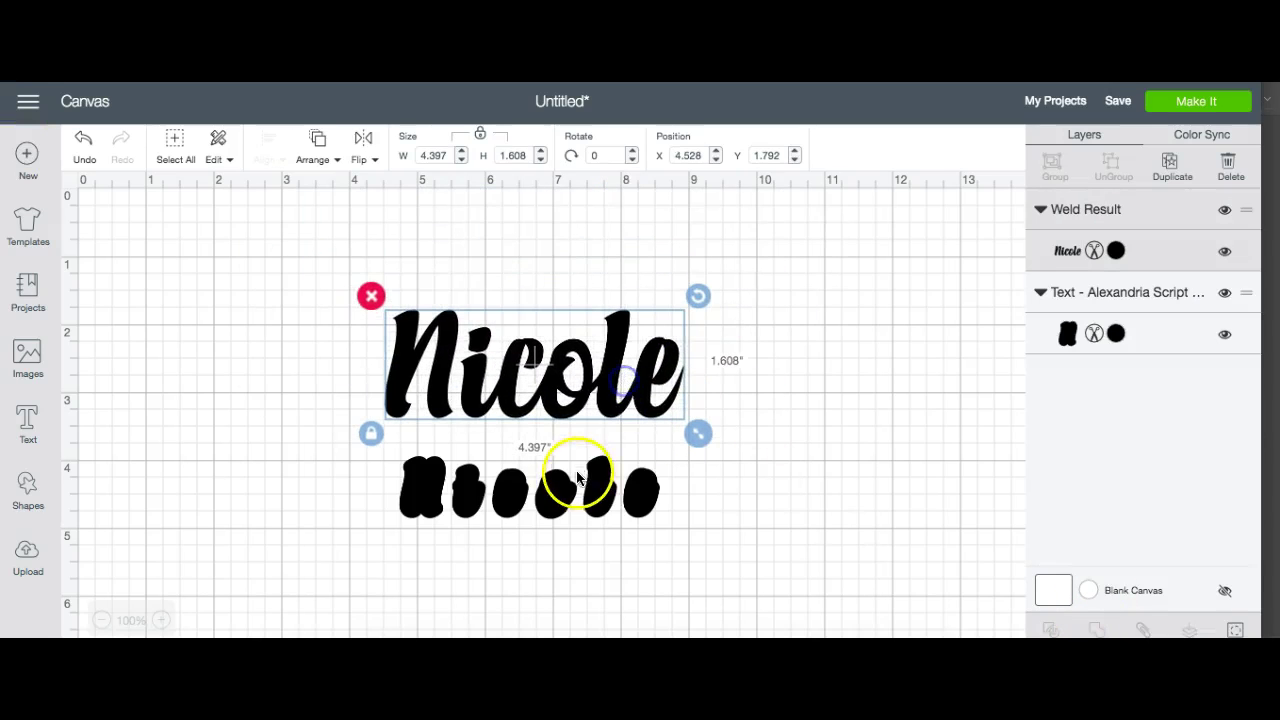
pyautogui.click(1116, 250)
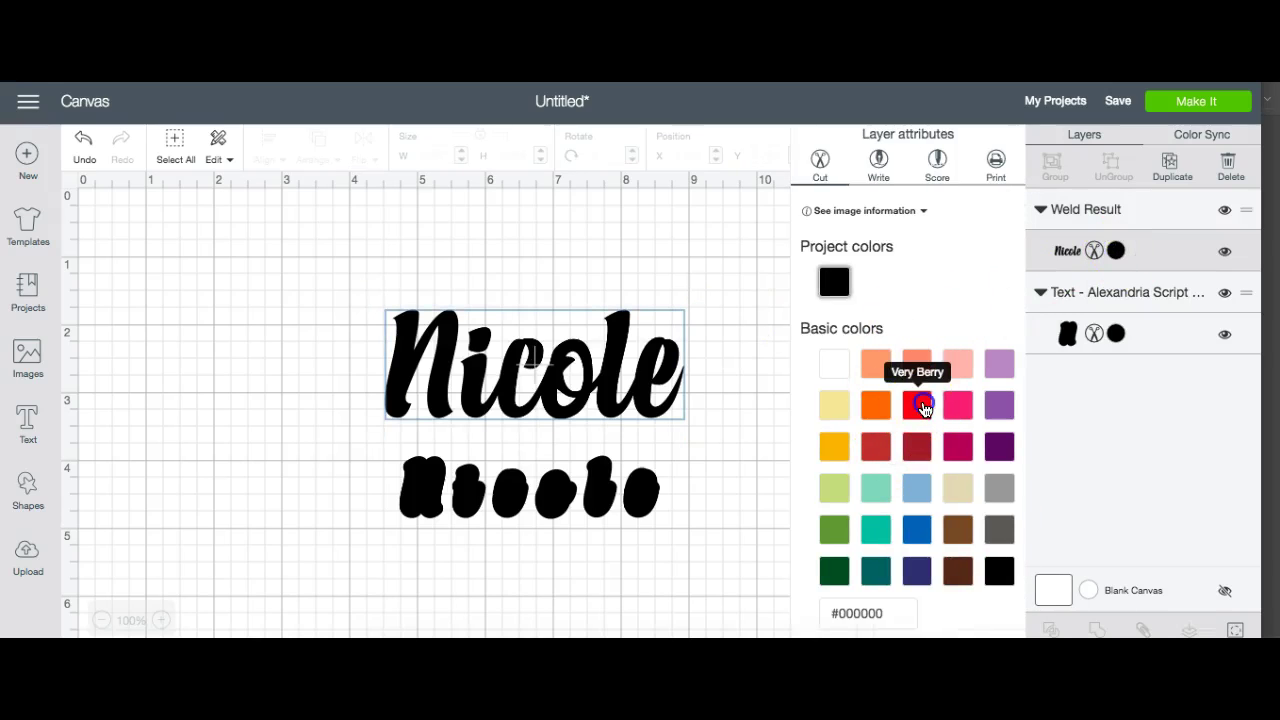
pyautogui.click(920, 405)
# Enlarge the Alexandria Script Base text to about 7.51 by 1.80 inches and ungroup it into separate letters.
pyautogui.click(612, 497)
pyautogui.moveTo(612, 497); pyautogui.dragTo(524, 492)
pyautogui.moveTo(586, 530); pyautogui.dragTo(836, 601)
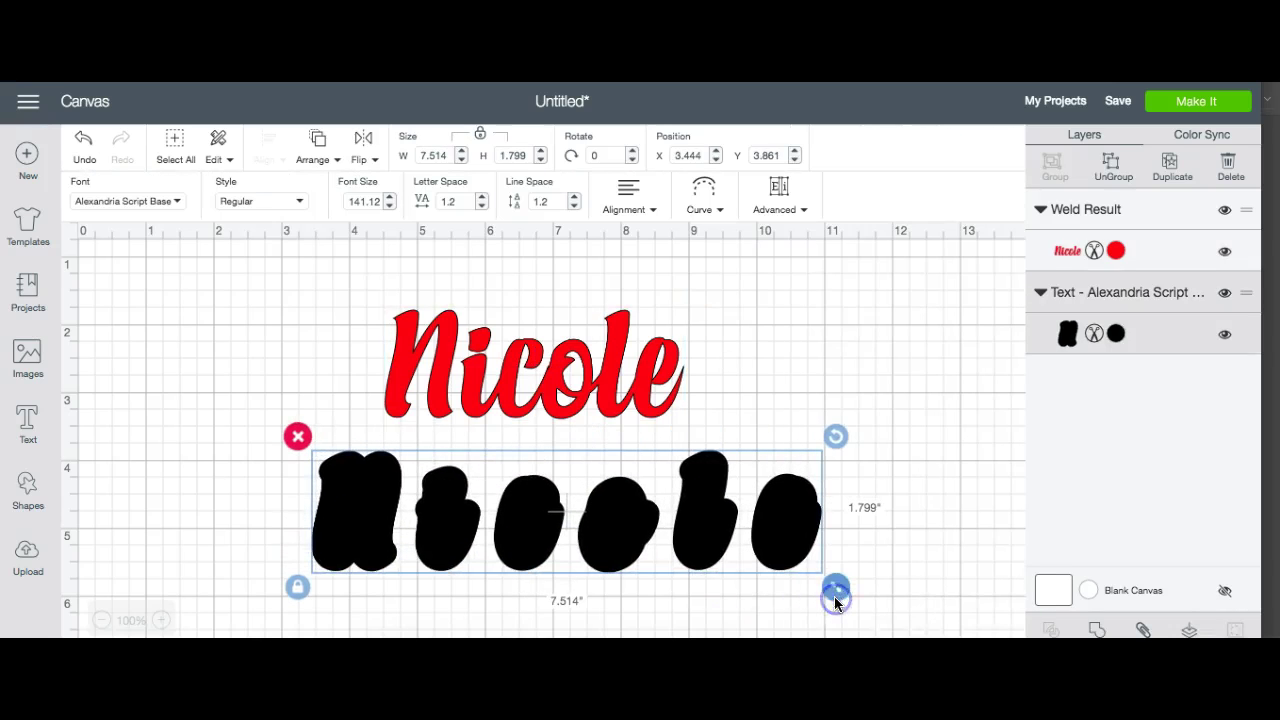
pyautogui.click(1113, 167)
# Fit the N base shape, about 1.38 by 1.85 inches, behind the red N and center the red name over it.
pyautogui.moveTo(369, 502); pyautogui.dragTo(455, 318)
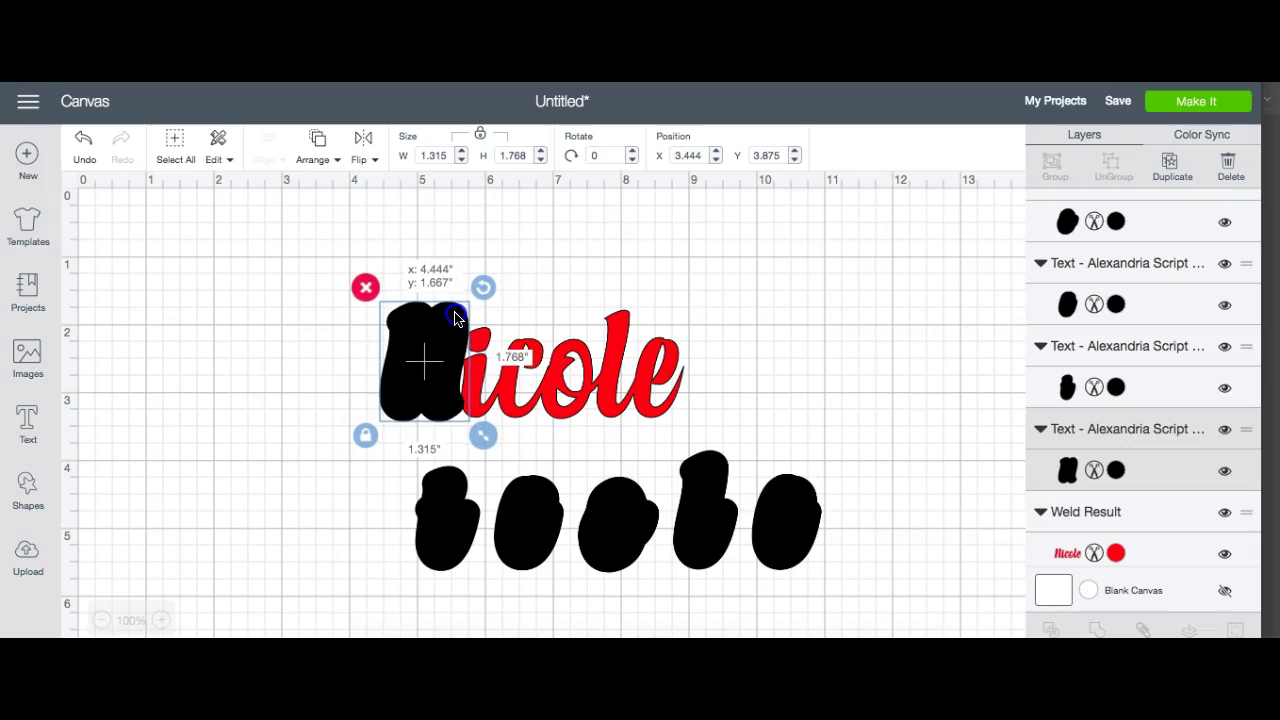
pyautogui.moveTo(482, 436); pyautogui.dragTo(437, 412)
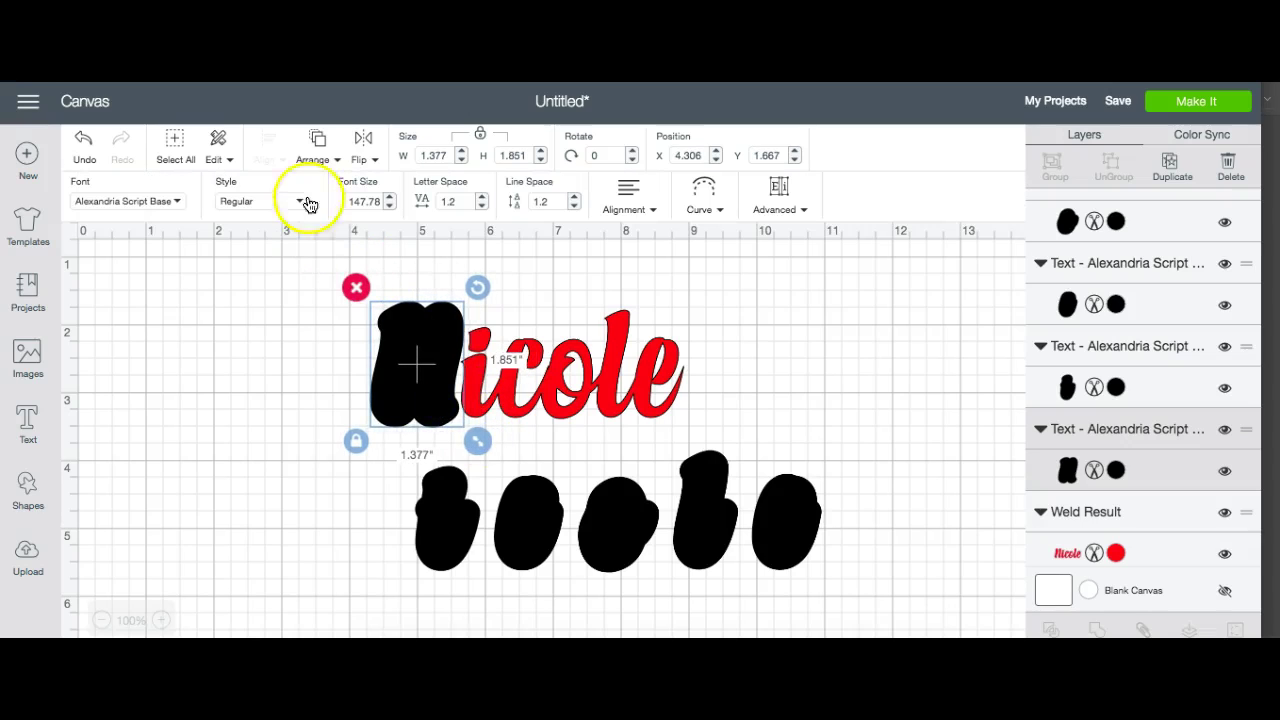
pyautogui.click(318, 140)
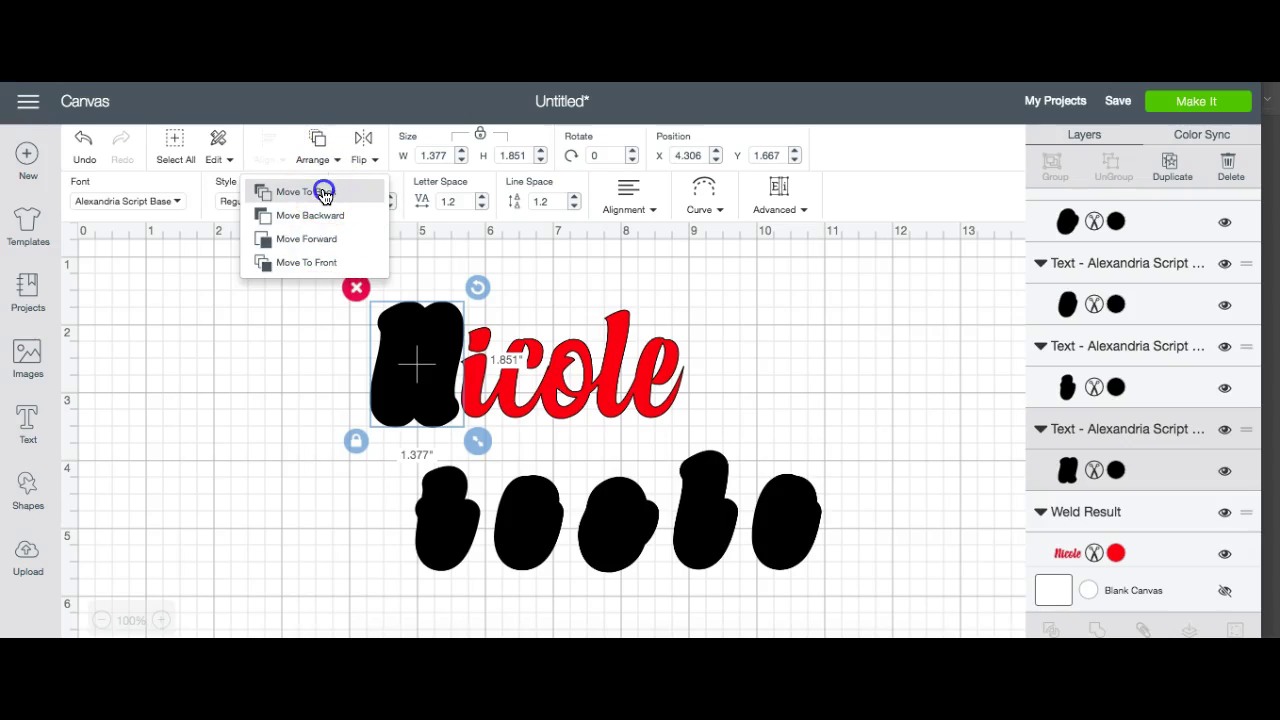
pyautogui.click(323, 193)
pyautogui.click(402, 319)
pyautogui.moveTo(402, 319); pyautogui.dragTo(398, 319)
# Place the i base shape under the red i at about 0.99 by 1.59 inches and send it to the back.
pyautogui.moveTo(450, 513); pyautogui.dragTo(485, 375)
pyautogui.moveTo(522, 452); pyautogui.dragTo(526, 453)
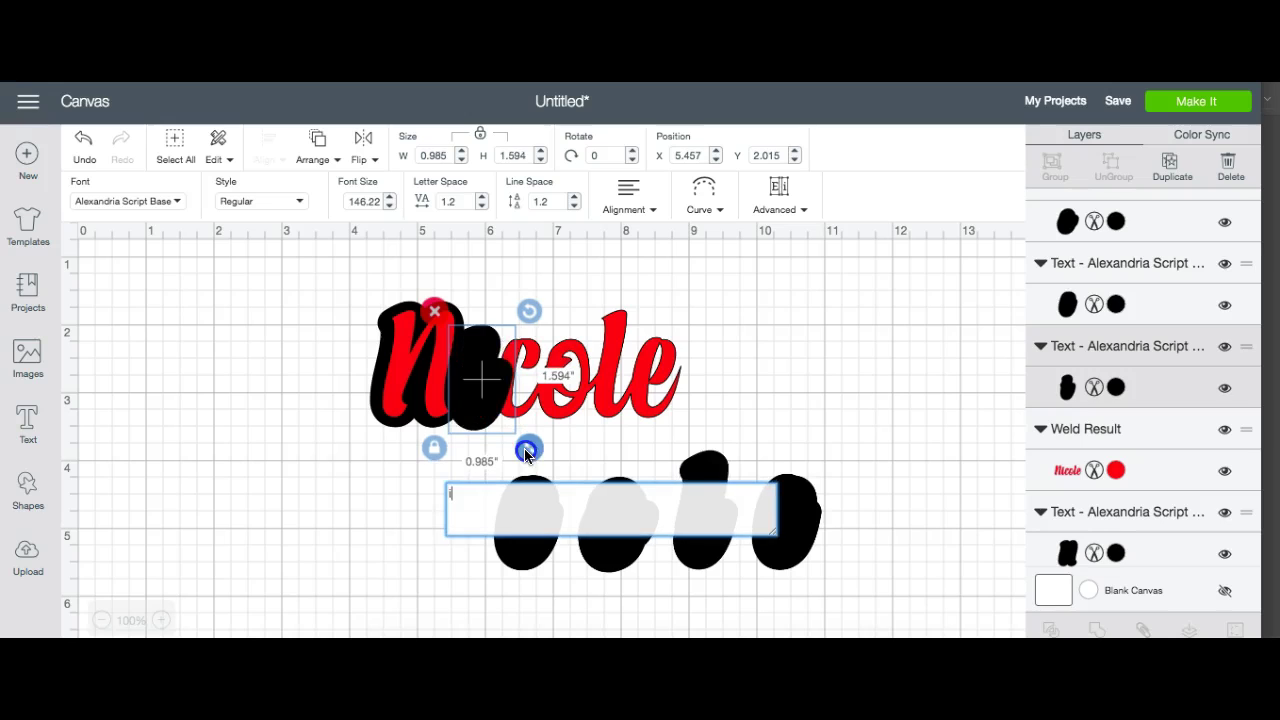
pyautogui.click(383, 500)
pyautogui.click(477, 366)
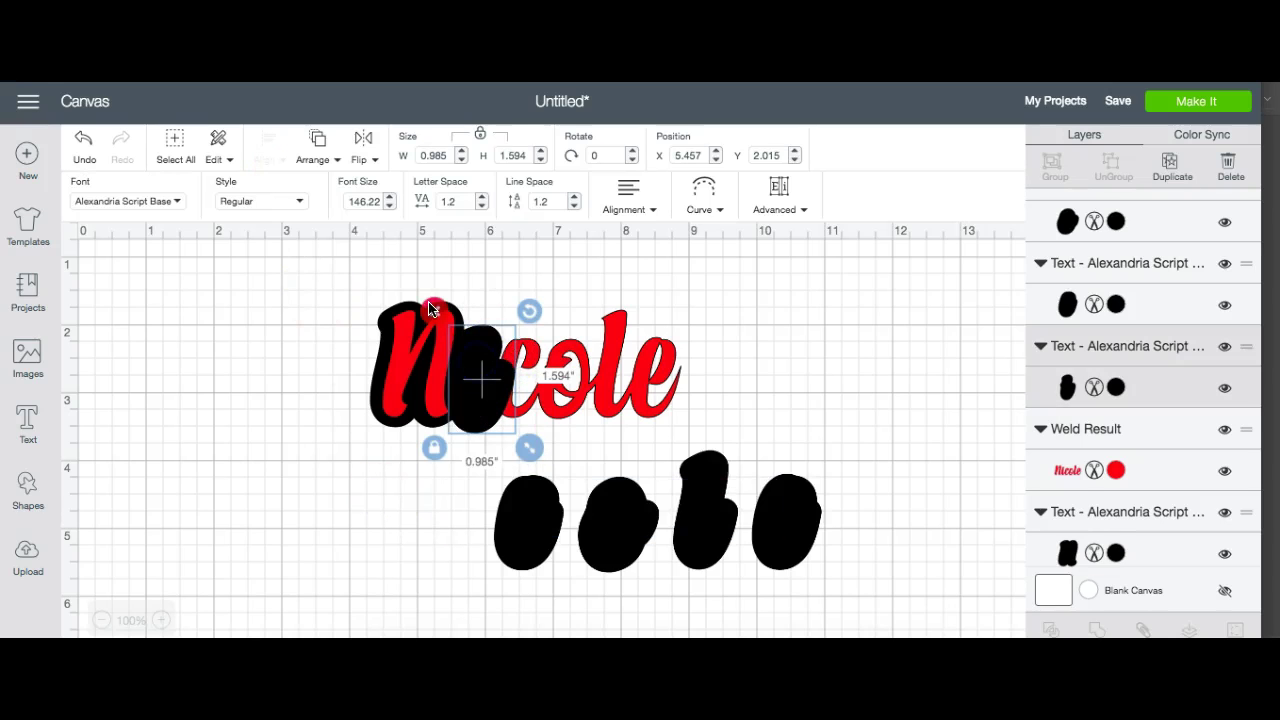
pyautogui.click(319, 147)
pyautogui.click(315, 196)
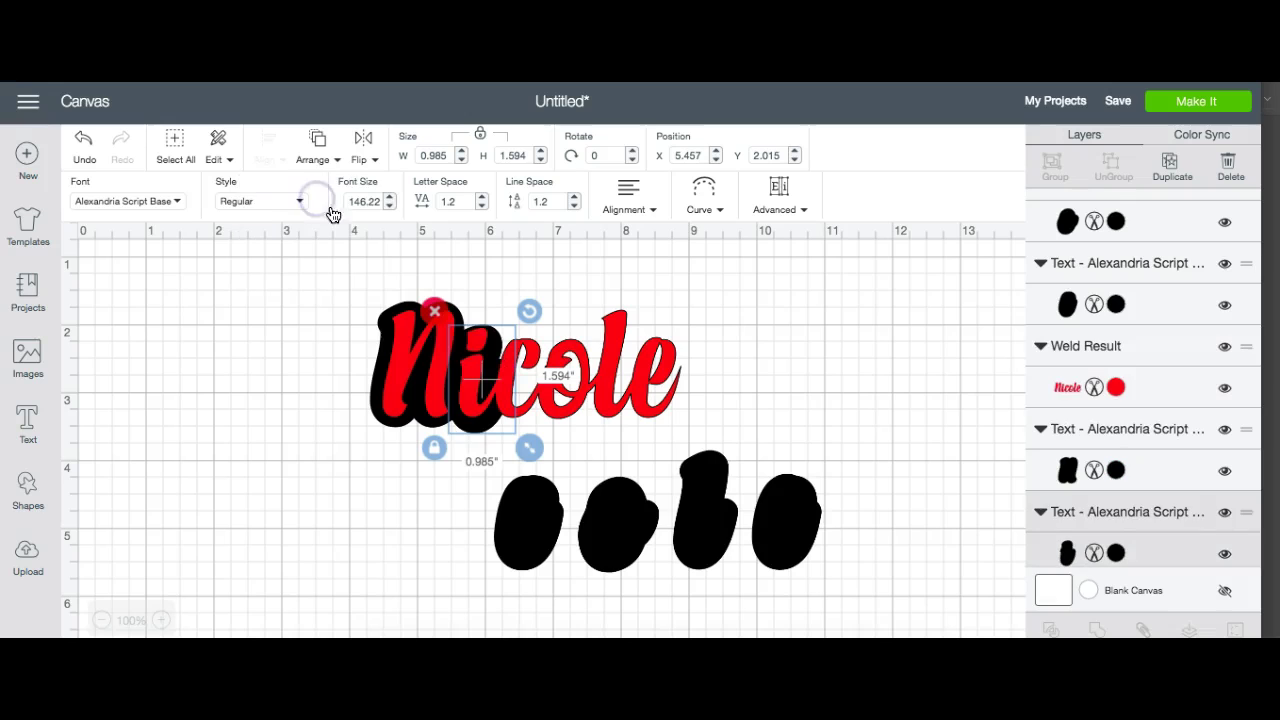
pyautogui.moveTo(485, 430); pyautogui.dragTo(485, 427)
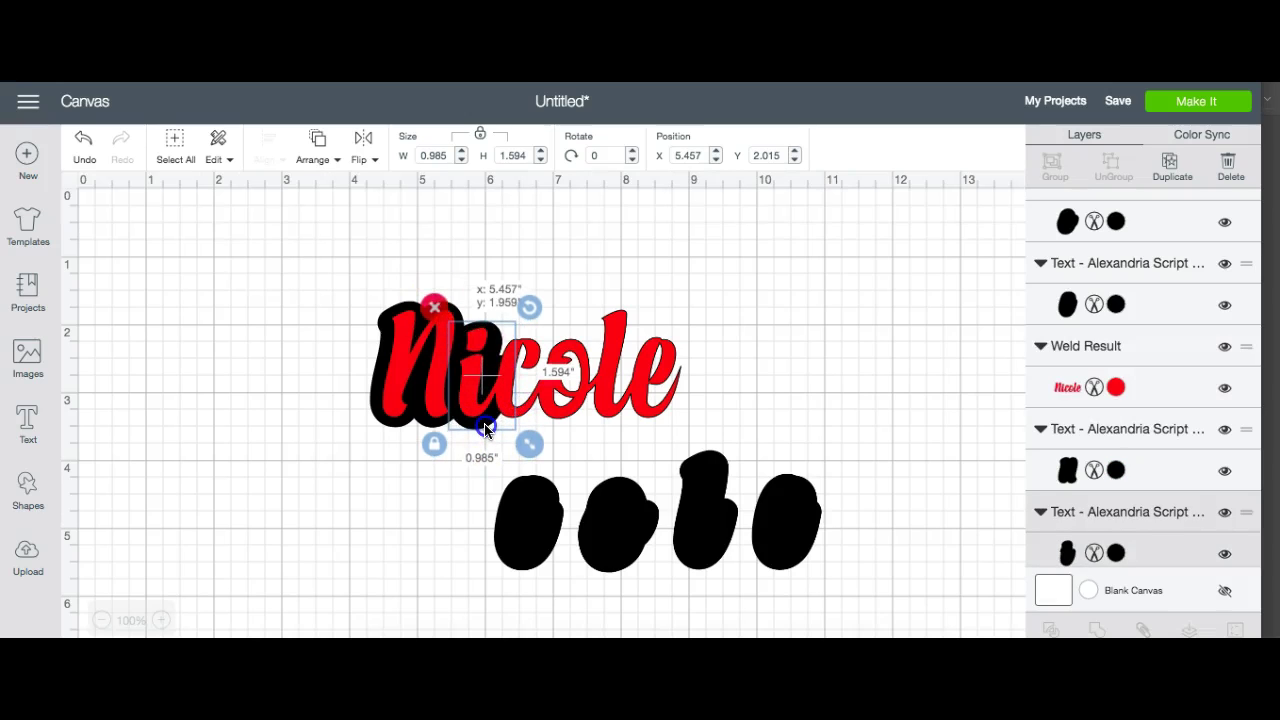
# Place the c base shape under the red c at about 1.09 by 1.49 inches and send it to the back.
pyautogui.click(523, 503)
pyautogui.moveTo(523, 507); pyautogui.dragTo(517, 376)
pyautogui.moveTo(565, 434); pyautogui.dragTo(571, 444)
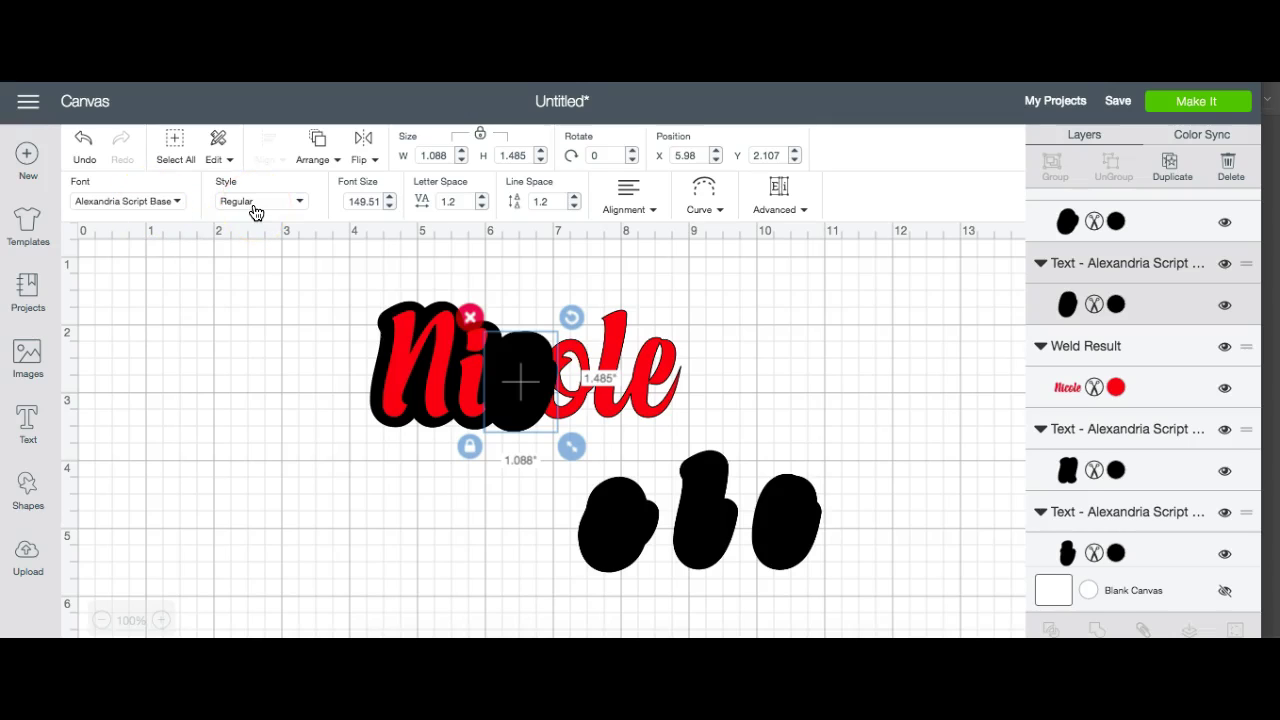
pyautogui.click(320, 143)
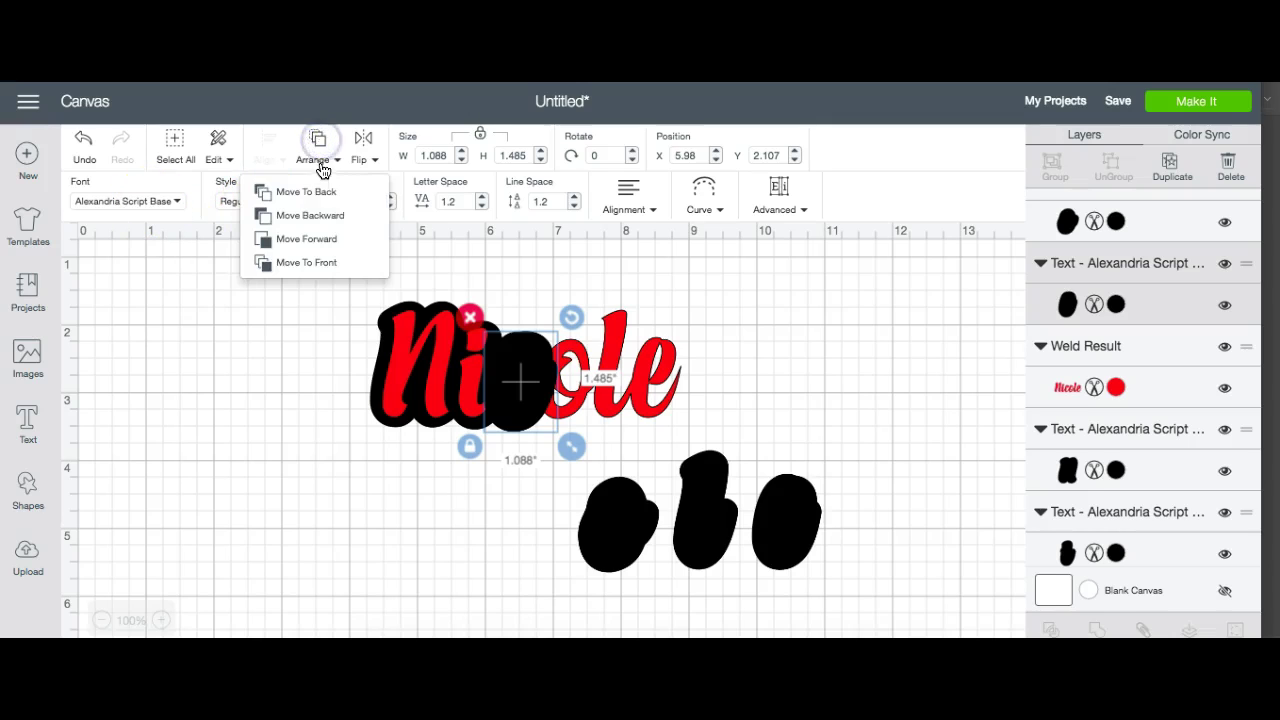
pyautogui.click(319, 195)
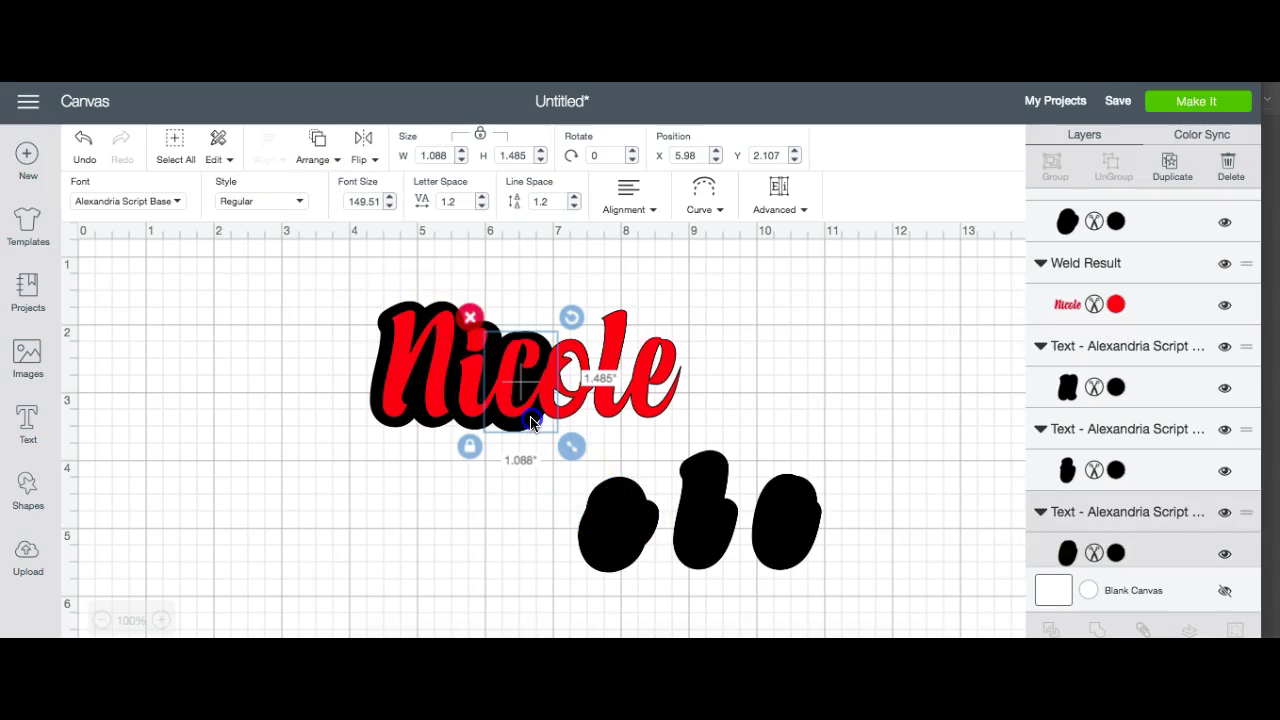
pyautogui.moveTo(532, 421); pyautogui.dragTo(531, 424)
# Place the o base shape under the red o at about 1.25 by 1.48 inches and send it to the back.
pyautogui.click(617, 553)
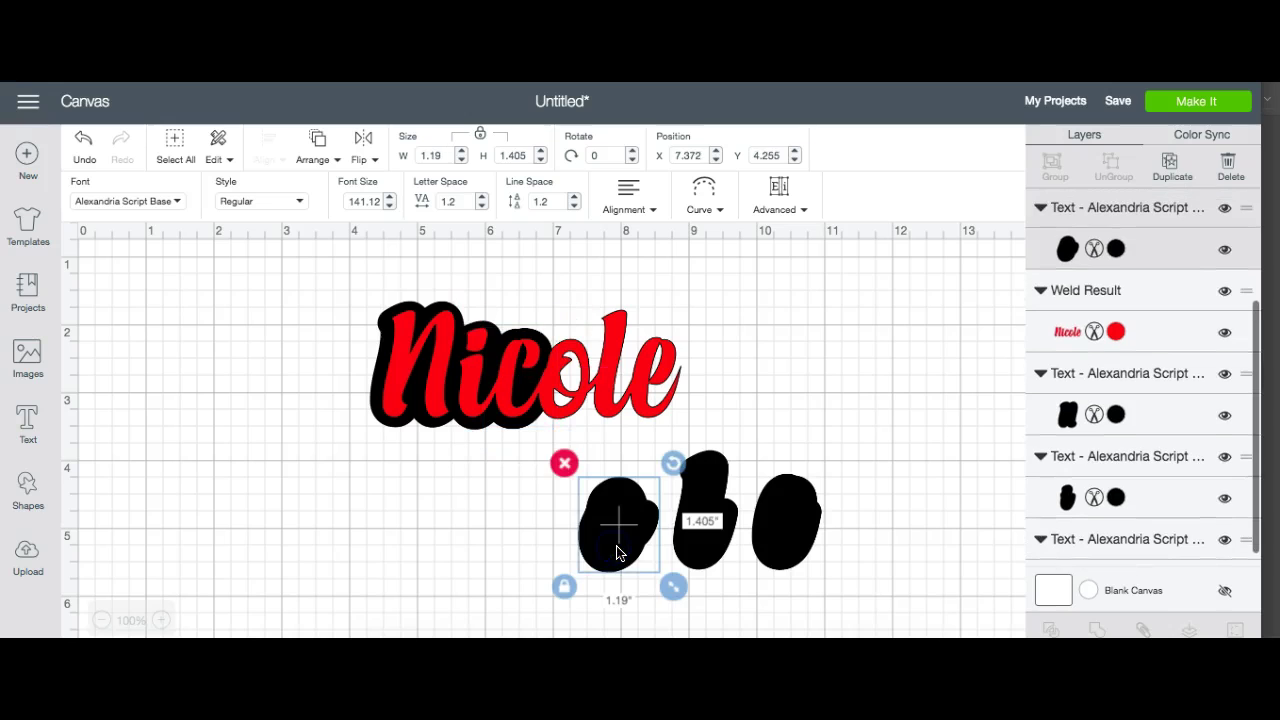
pyautogui.moveTo(617, 553); pyautogui.dragTo(566, 372)
pyautogui.moveTo(616, 442); pyautogui.dragTo(633, 457)
pyautogui.click(320, 140)
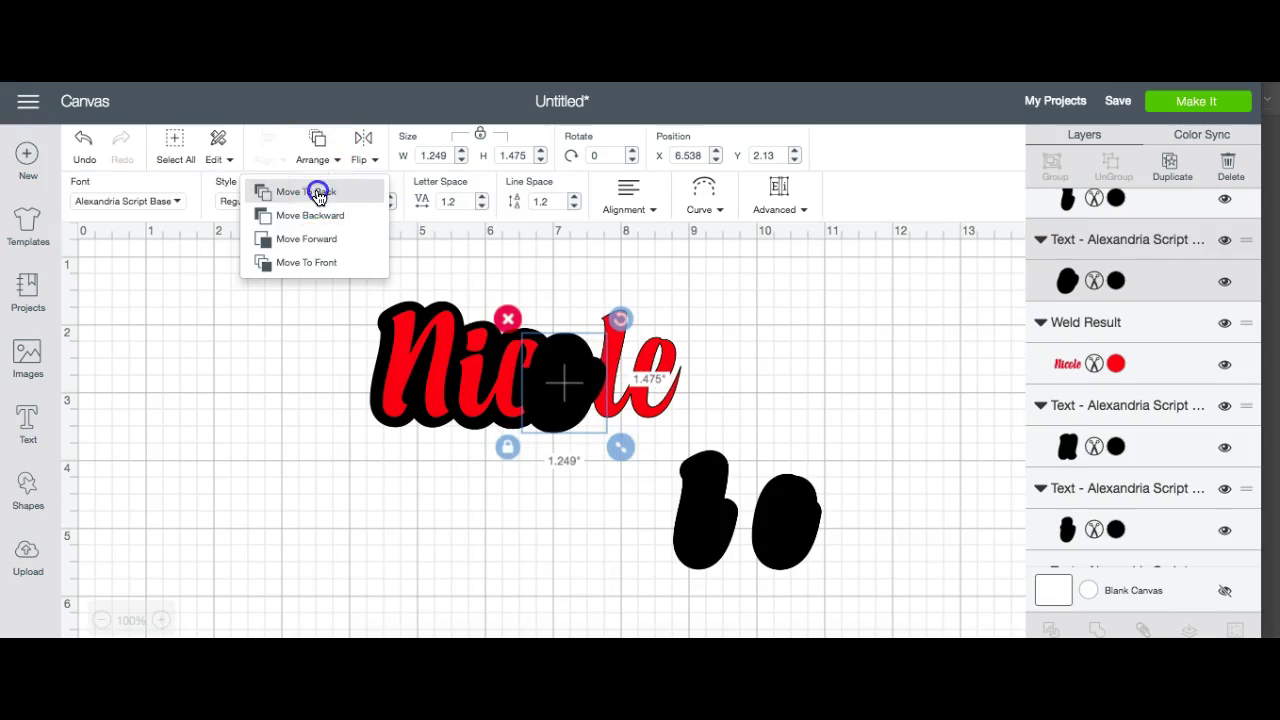
pyautogui.click(318, 192)
# Place the l base shape under the red l at about 1.07 by 1.98 inches and send it to the back.
pyautogui.moveTo(709, 509); pyautogui.dragTo(611, 352)
pyautogui.moveTo(662, 444); pyautogui.dragTo(668, 455)
pyautogui.click(321, 145)
pyautogui.click(323, 194)
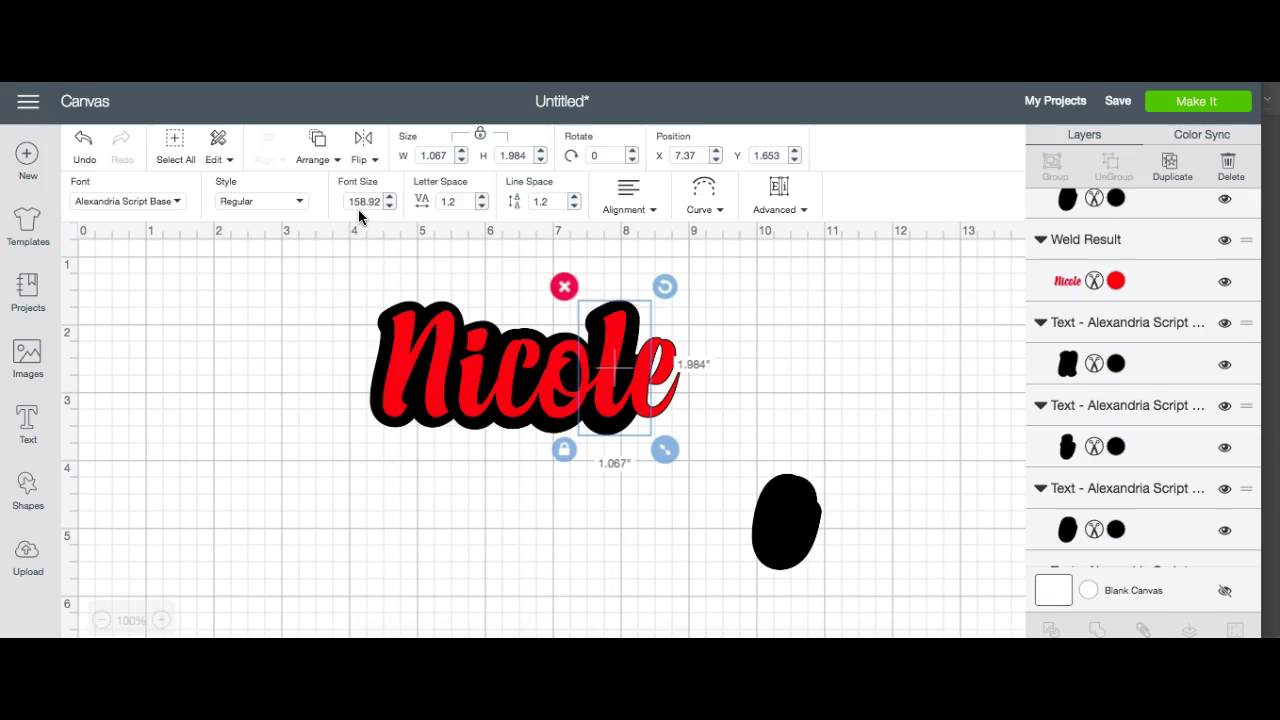
# Place the e base shape under the red e at about 1.12 by 1.54 inches and send it to the back.
pyautogui.click(798, 537)
pyautogui.moveTo(786, 509); pyautogui.dragTo(659, 360)
pyautogui.moveTo(707, 439); pyautogui.dragTo(713, 443)
pyautogui.click(318, 143)
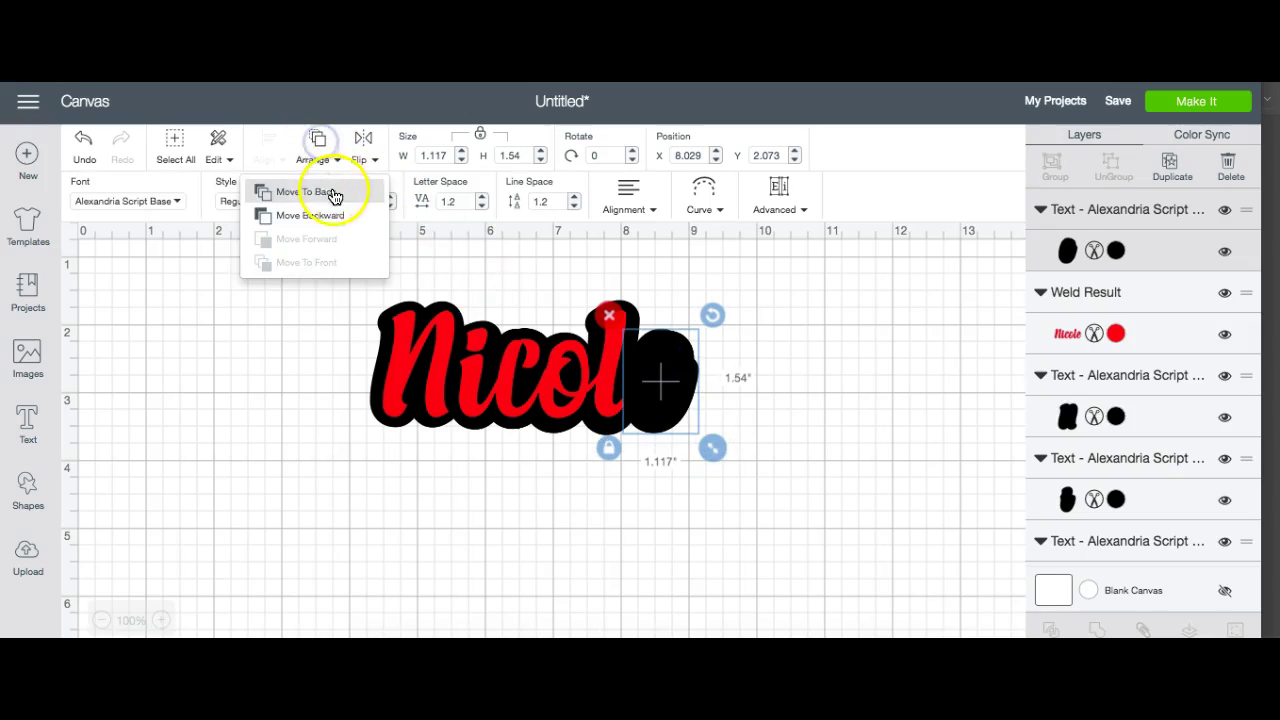
pyautogui.click(334, 193)
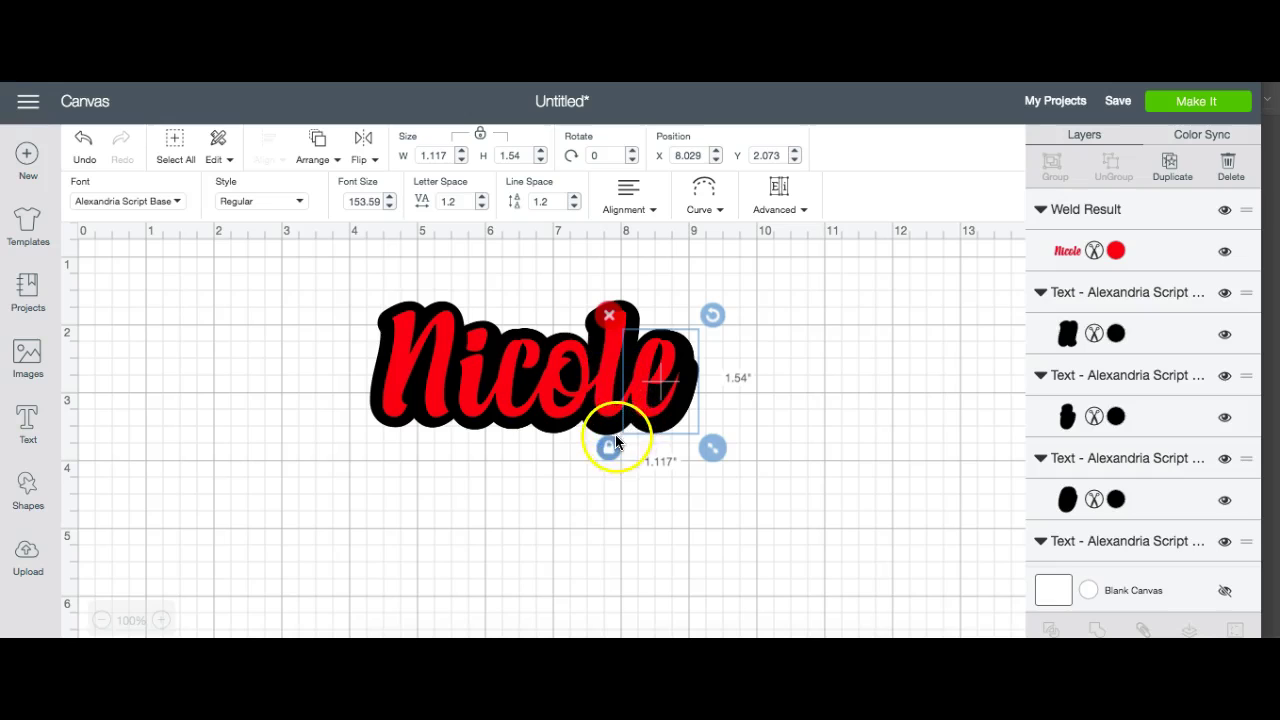
# Even out the outline by shrinking the e base to about 1.07 by 1.47 inches and the l base to about 1.05 by 1.96 inches.
pyautogui.click(615, 434)
pyautogui.moveTo(615, 434); pyautogui.dragTo(615, 430)
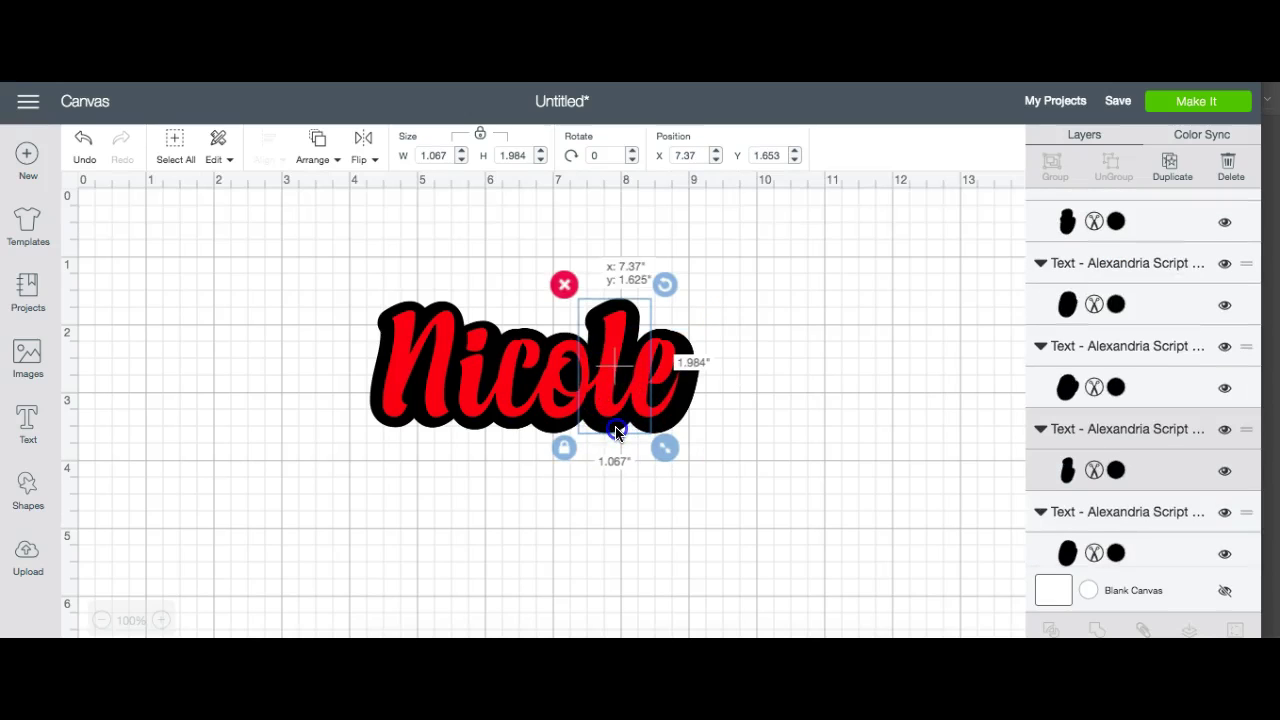
pyautogui.click(671, 429)
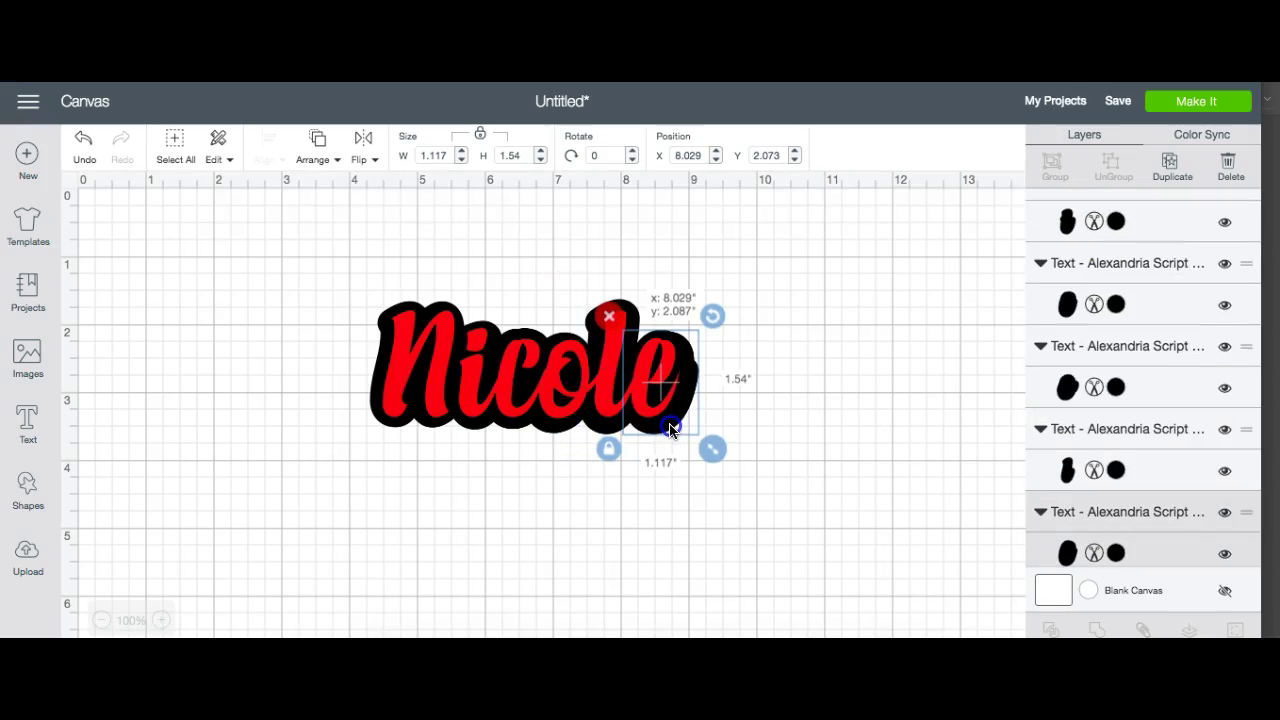
pyautogui.moveTo(677, 429); pyautogui.dragTo(698, 446)
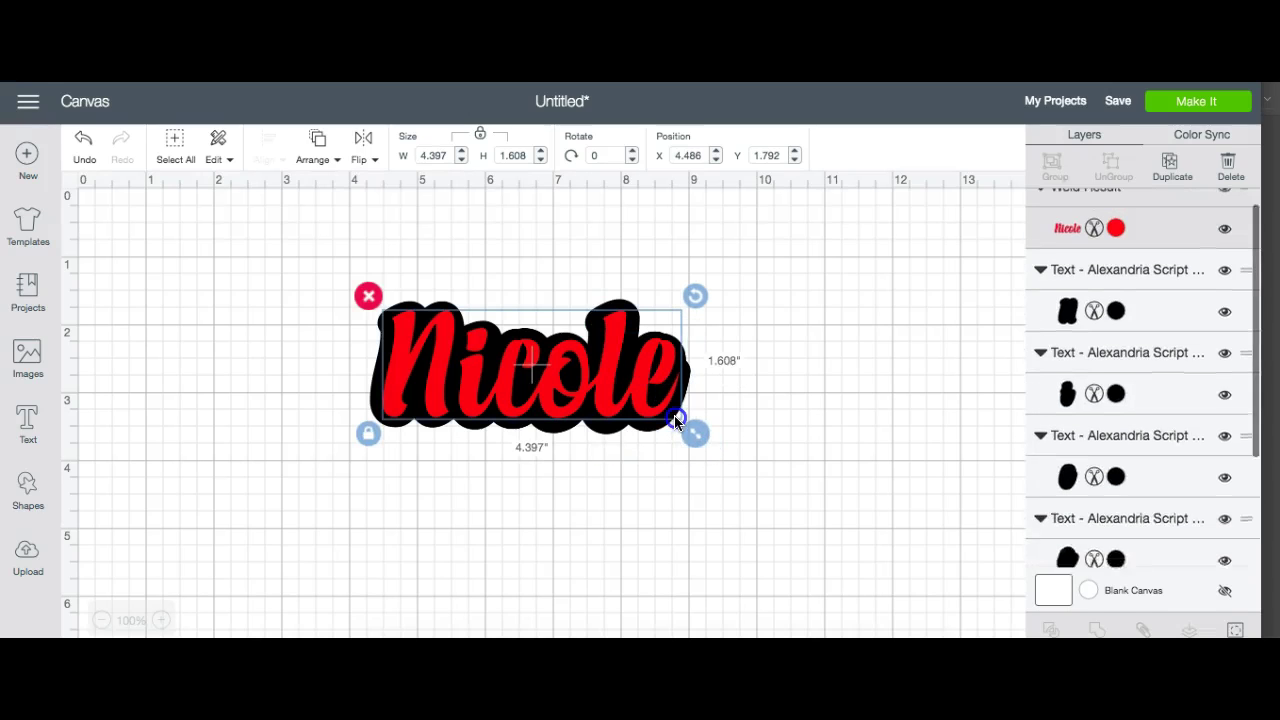
pyautogui.hotkey('ctrl', 'z')
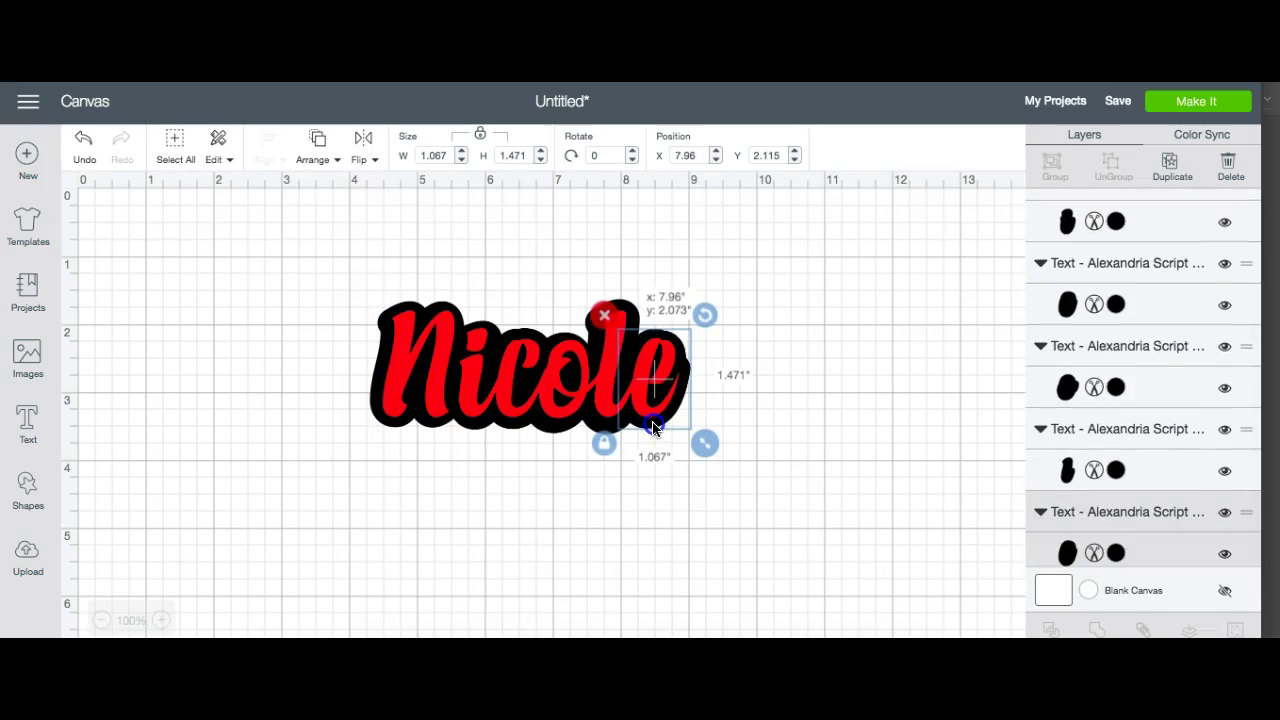
pyautogui.click(625, 428)
pyautogui.moveTo(663, 445); pyautogui.dragTo(655, 449)
# Shrink the o base shape to about 1.23 by 1.45 inches to even out the outline's lower edge.
pyautogui.click(571, 433)
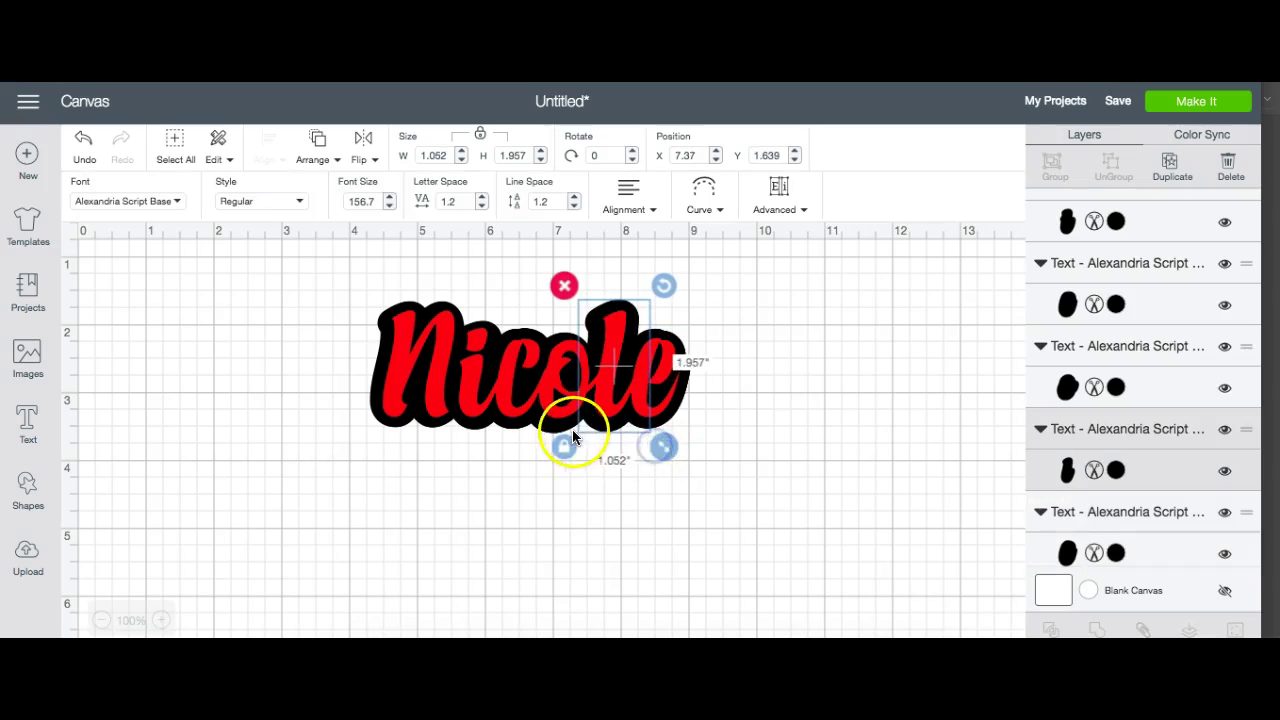
pyautogui.click(575, 428)
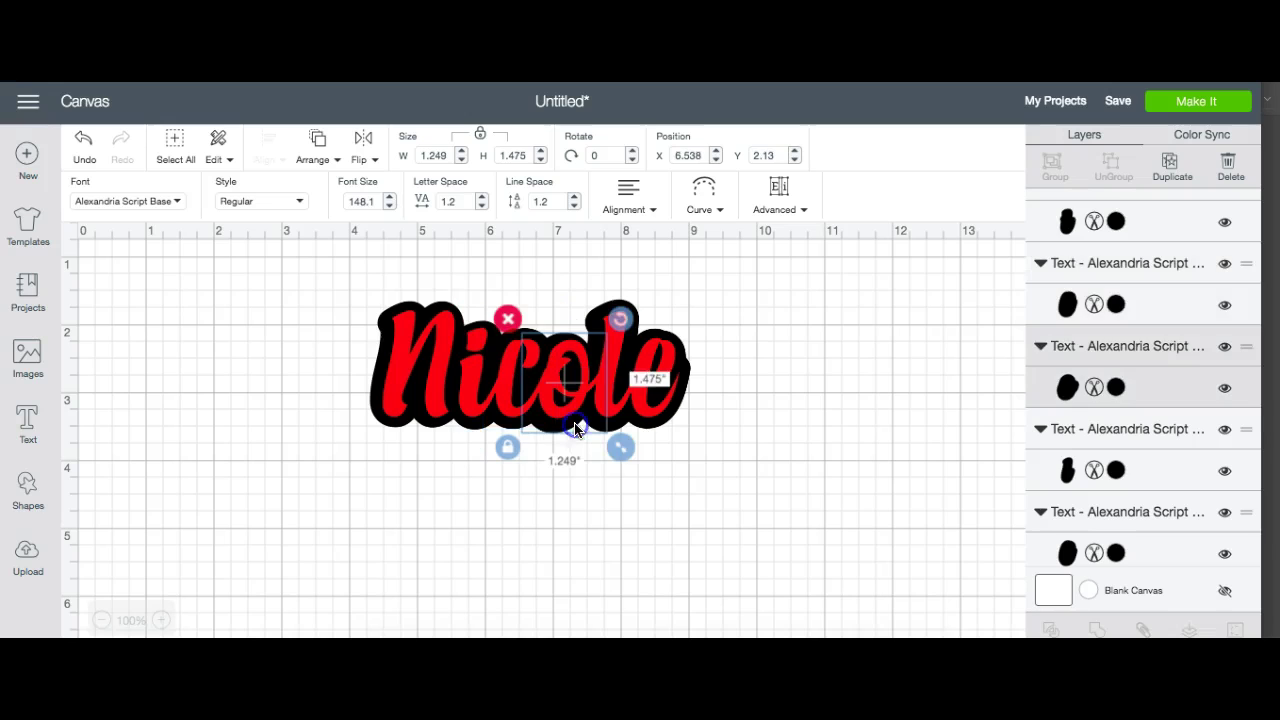
pyautogui.moveTo(572, 433); pyautogui.dragTo(617, 447)
pyautogui.click(503, 447)
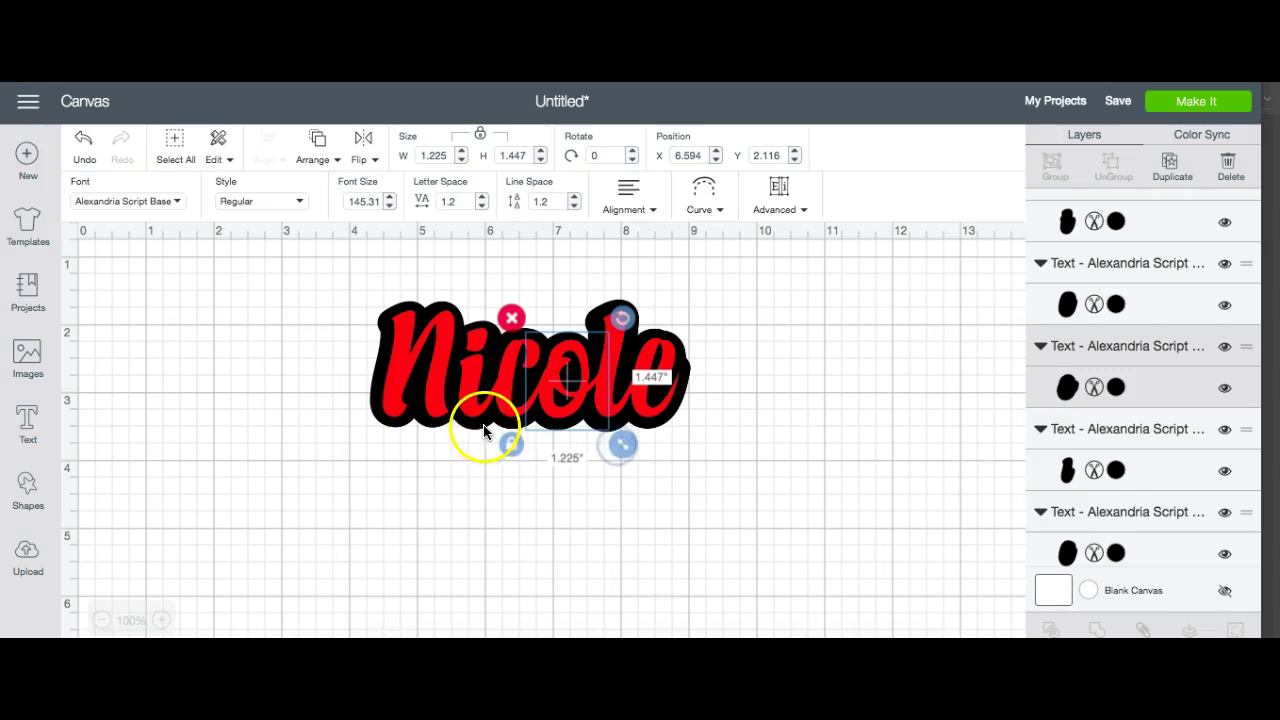
pyautogui.moveTo(527, 448); pyautogui.dragTo(478, 449)
pyautogui.click(446, 428)
# Select the whole layered name and move it to about X 4.82, Y 2.07 inches.
pyautogui.moveTo(666, 449); pyautogui.dragTo(304, 291)
pyautogui.moveTo(500, 363); pyautogui.dragTo(530, 401)
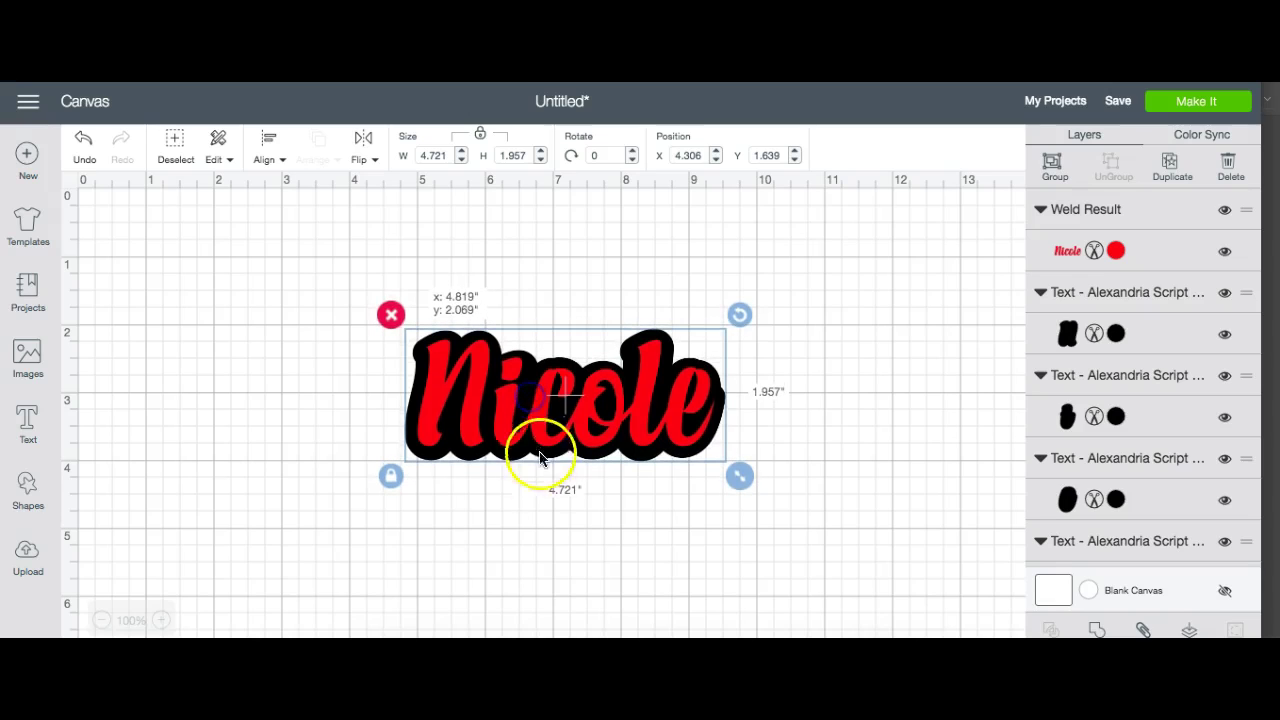
pyautogui.click(544, 488)
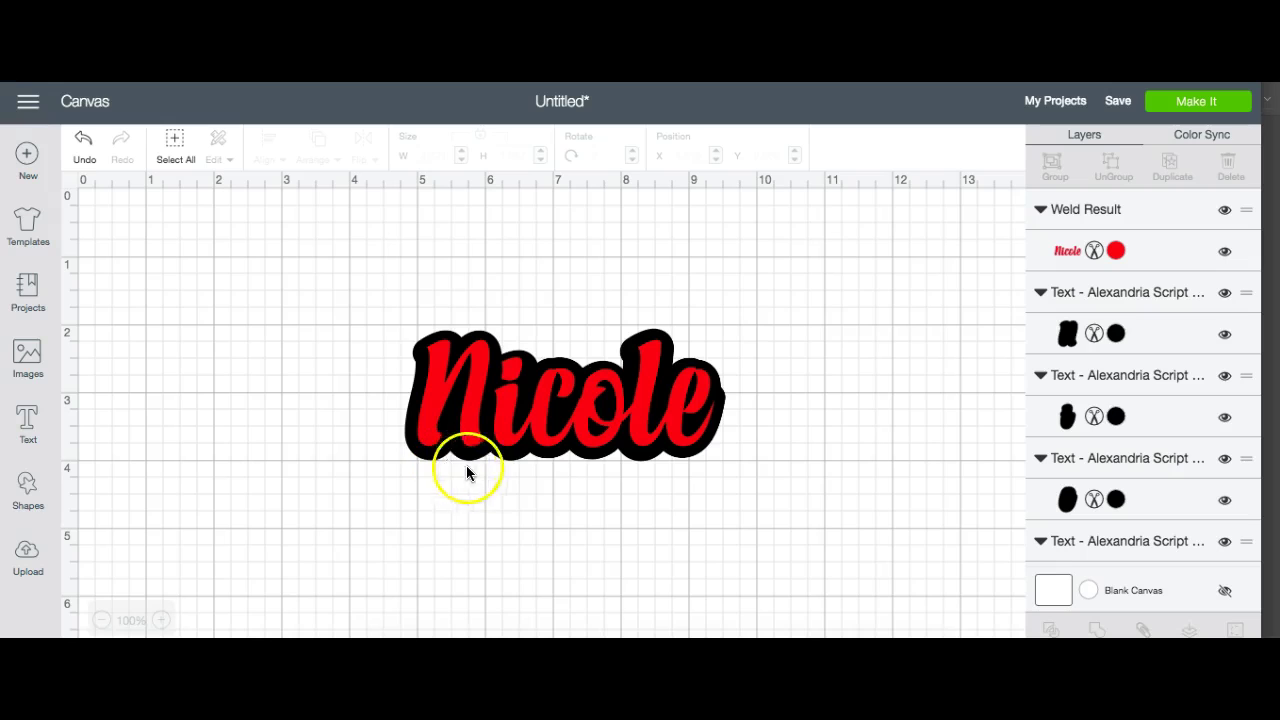
# Enlarge the e base shape to about 1.10 by 1.51 inches to widen the black border around the last letter.
pyautogui.click(692, 452)
pyautogui.moveTo(736, 474)
pyautogui.mouseDown()
pyautogui.moveTo(748, 486)
pyautogui.moveTo(737, 474)
pyautogui.mouseUp()
pyautogui.click(720, 489)
pyautogui.click(703, 460)
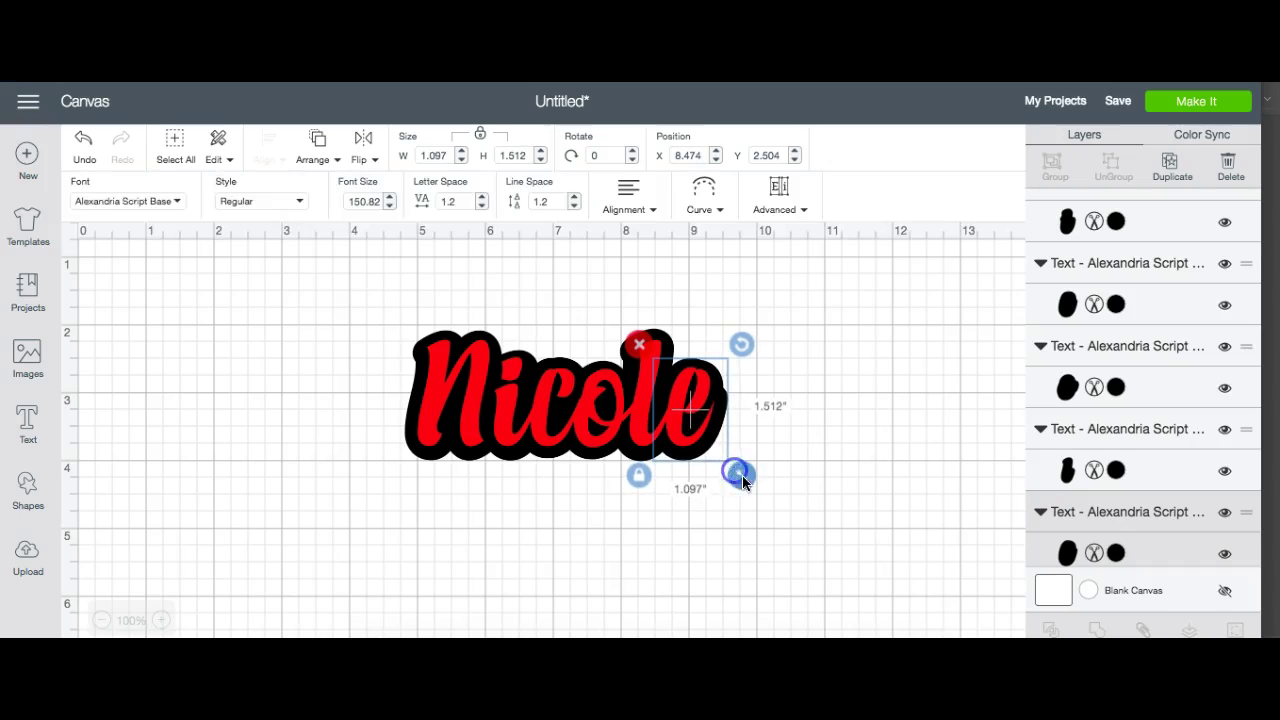
pyautogui.click(794, 514)
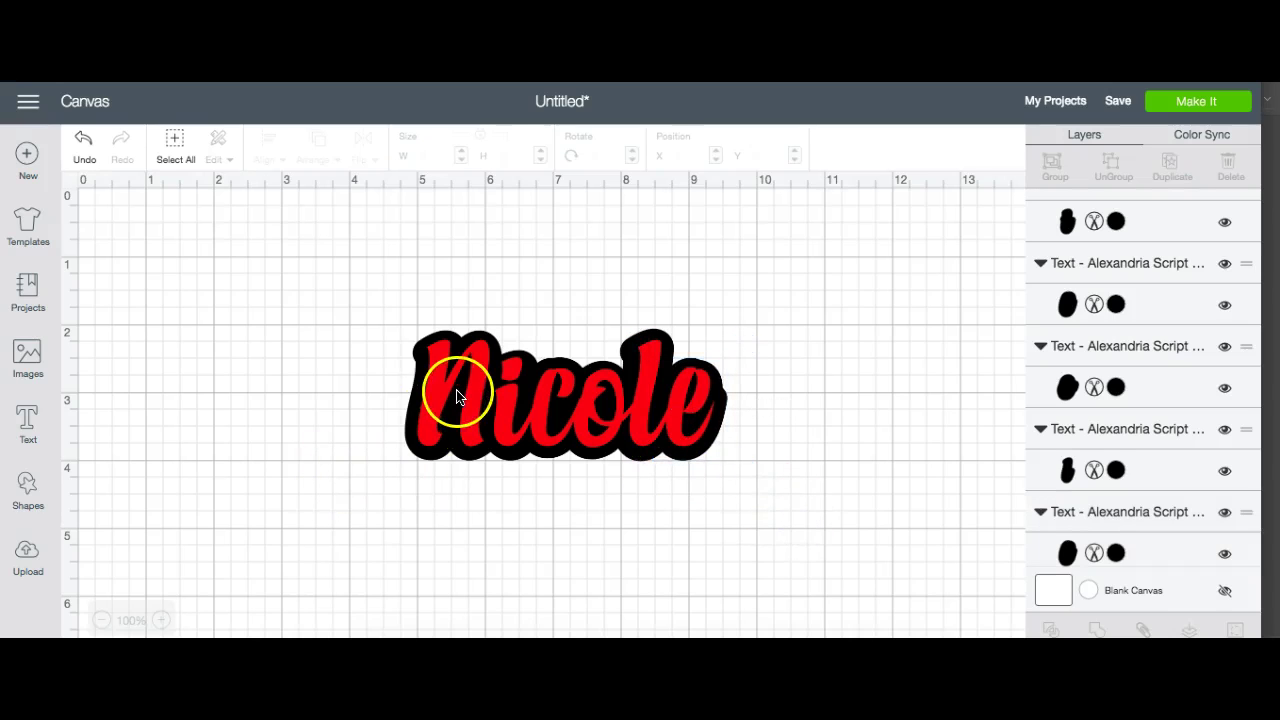
# Move the red name off the background and weld all the black base letters into one shape.
pyautogui.moveTo(545, 405); pyautogui.dragTo(252, 322)
pyautogui.moveTo(772, 472); pyautogui.dragTo(368, 403)
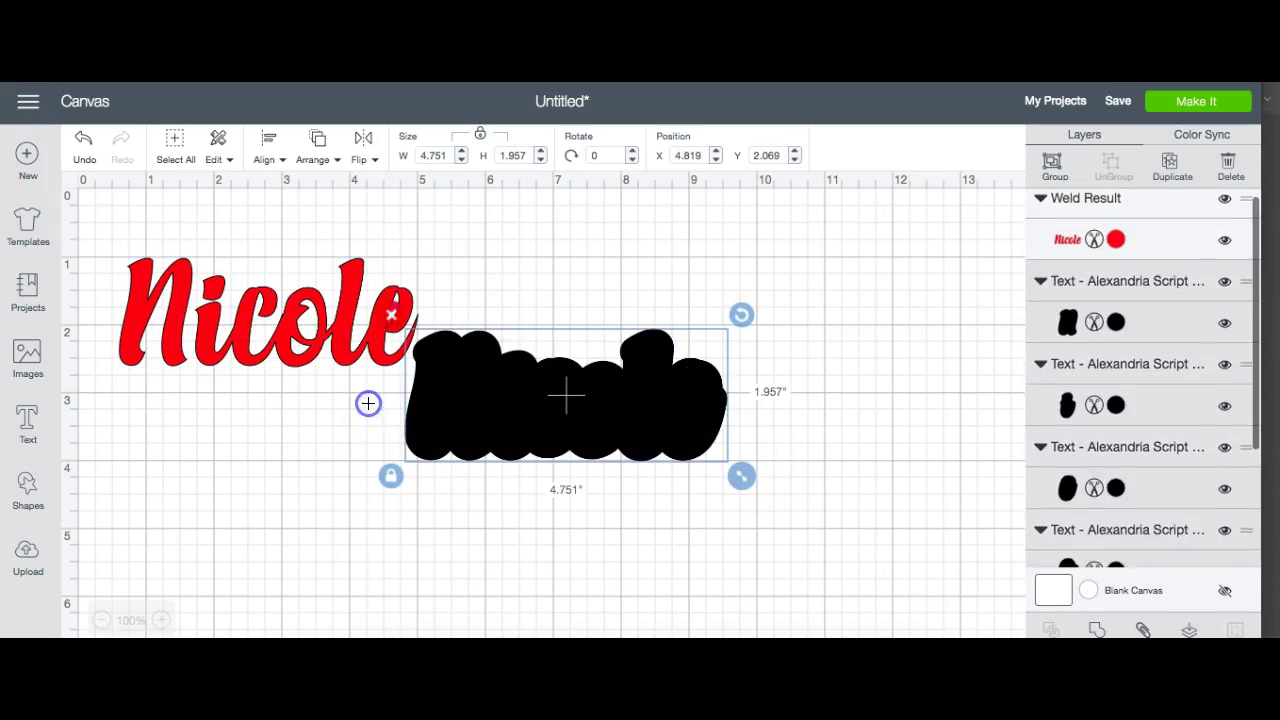
pyautogui.click(1096, 628)
pyautogui.moveTo(591, 423)
pyautogui.mouseDown()
pyautogui.moveTo(660, 437)
pyautogui.moveTo(612, 428)
pyautogui.mouseUp()
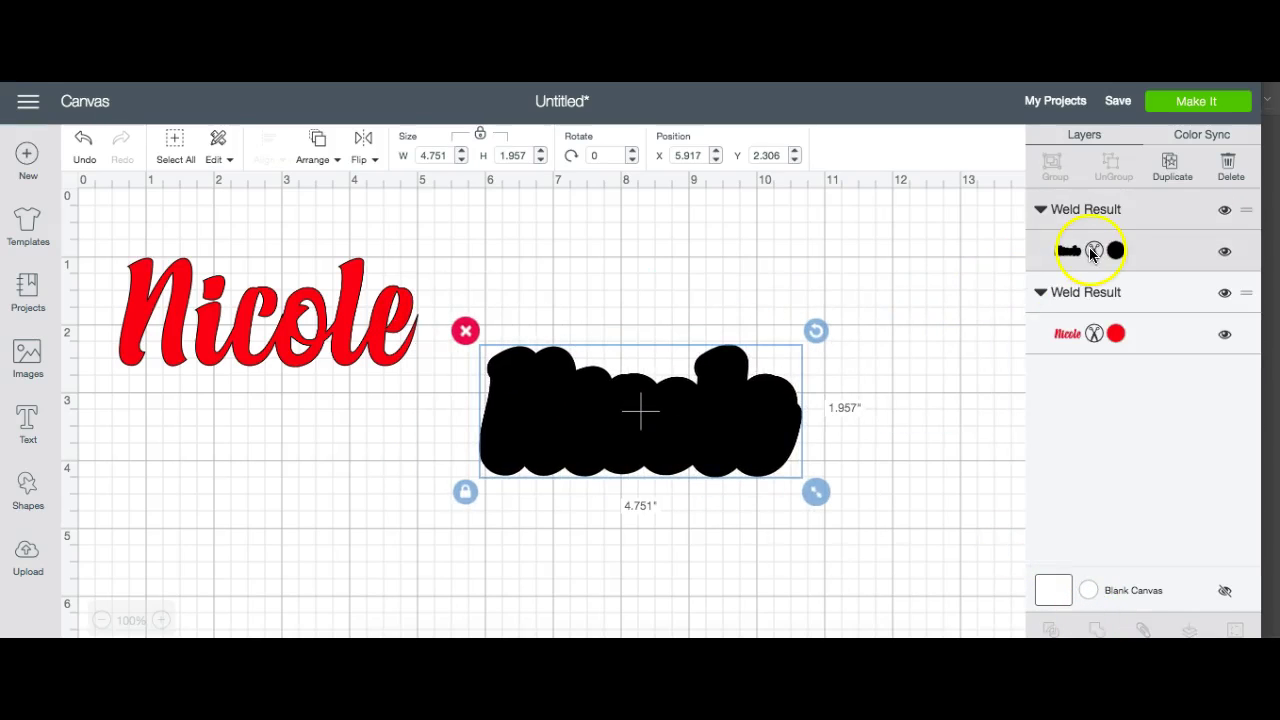
# Place the red name over the welded black background, bring it to the front and center it within the outline.
pyautogui.moveTo(335, 316); pyautogui.dragTo(694, 420)
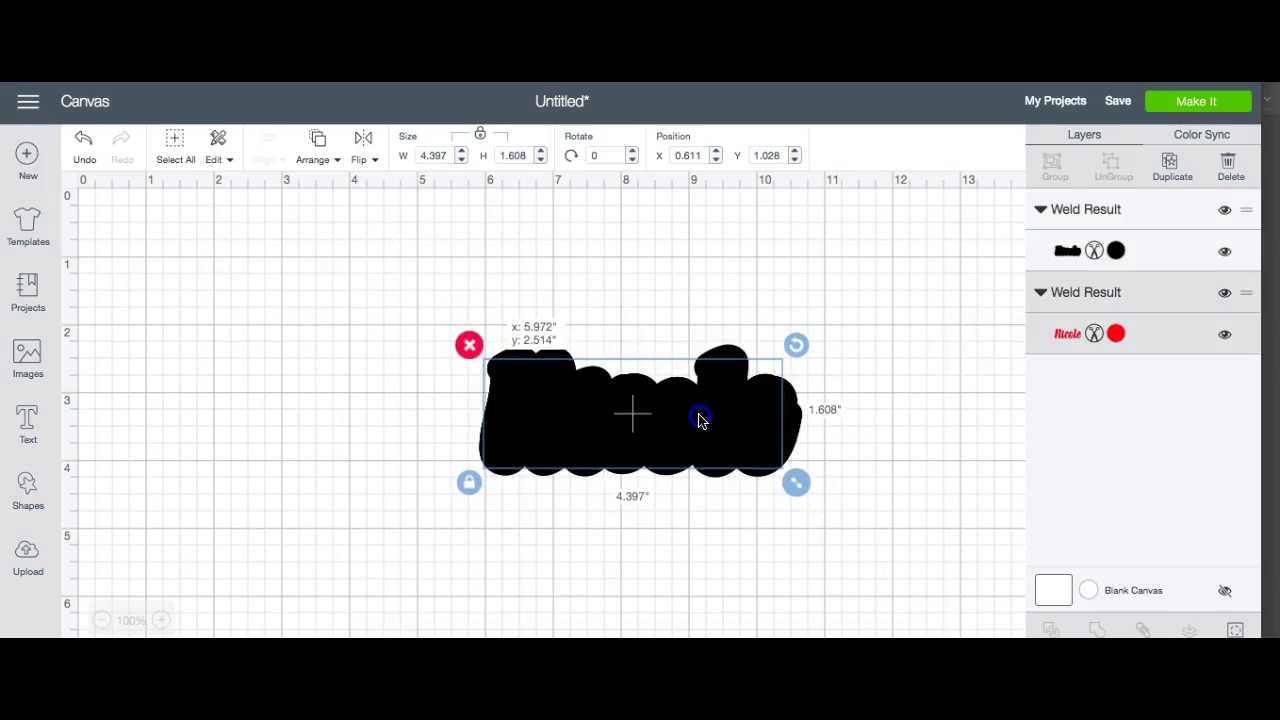
pyautogui.click(318, 140)
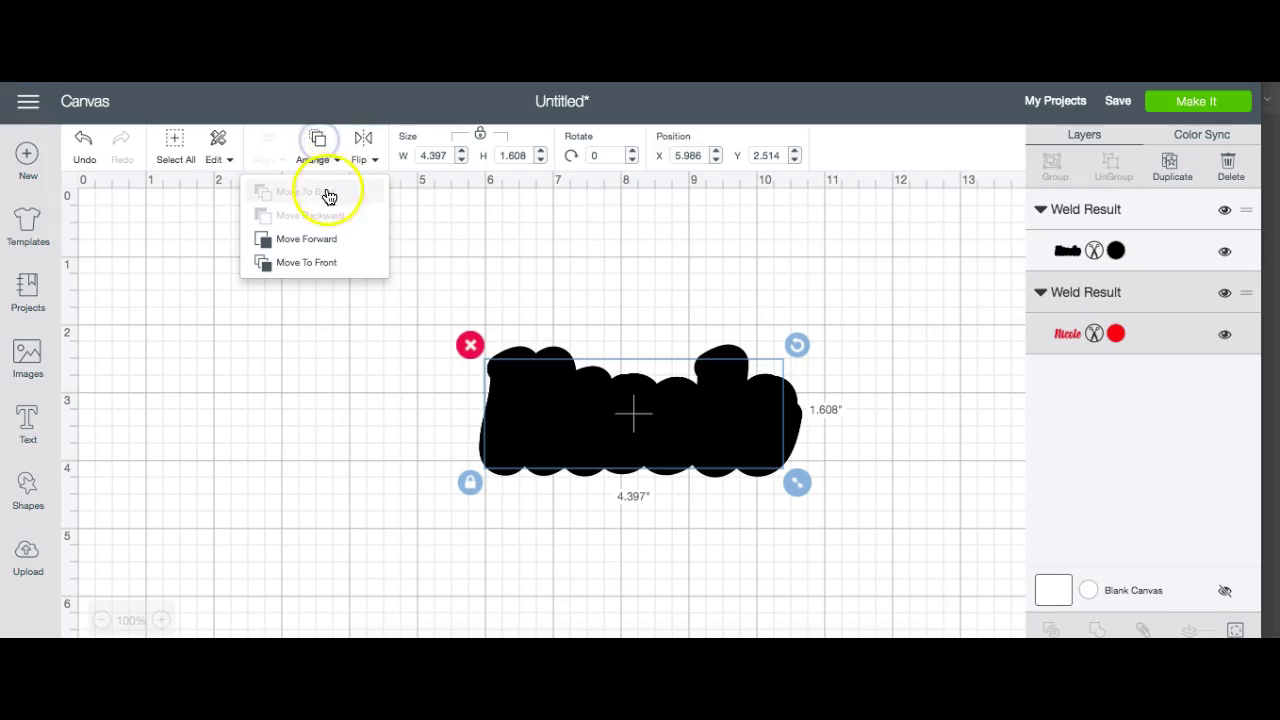
pyautogui.click(309, 261)
pyautogui.moveTo(613, 416)
pyautogui.mouseDown()
pyautogui.moveTo(631, 420)
pyautogui.moveTo(624, 411)
pyautogui.mouseUp()
pyautogui.click(862, 403)
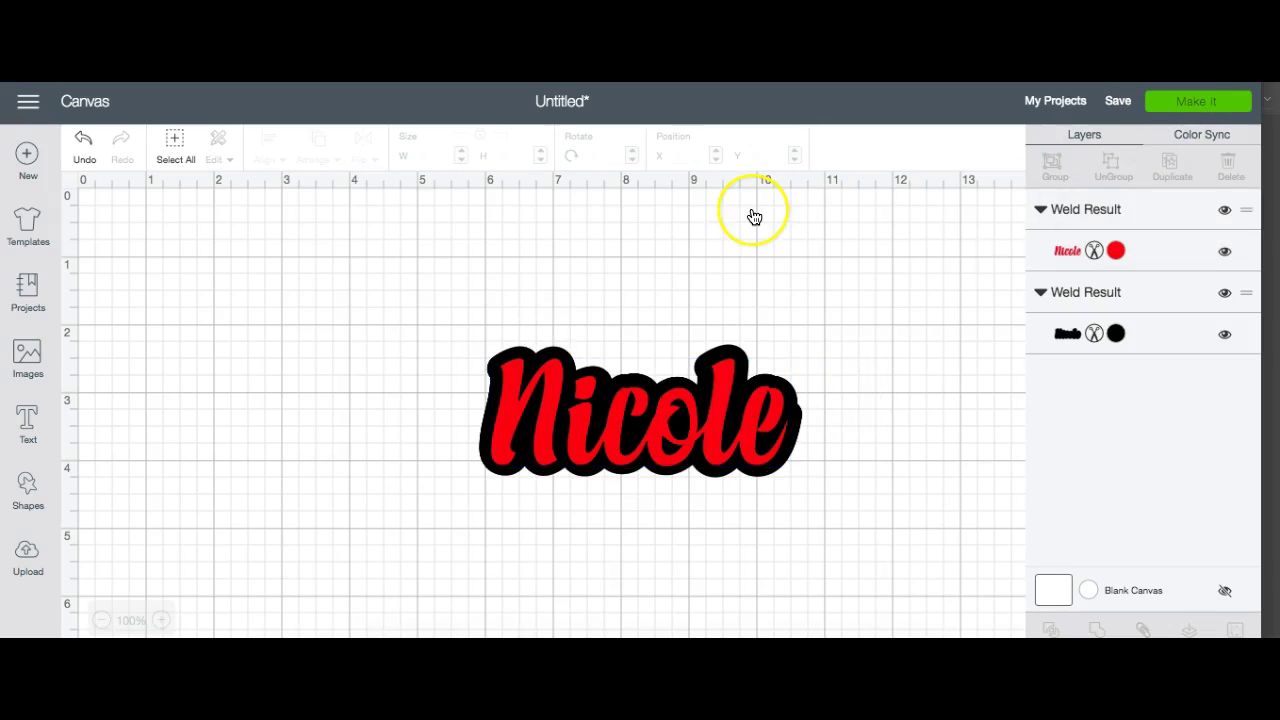
pyautogui.click(571, 400)
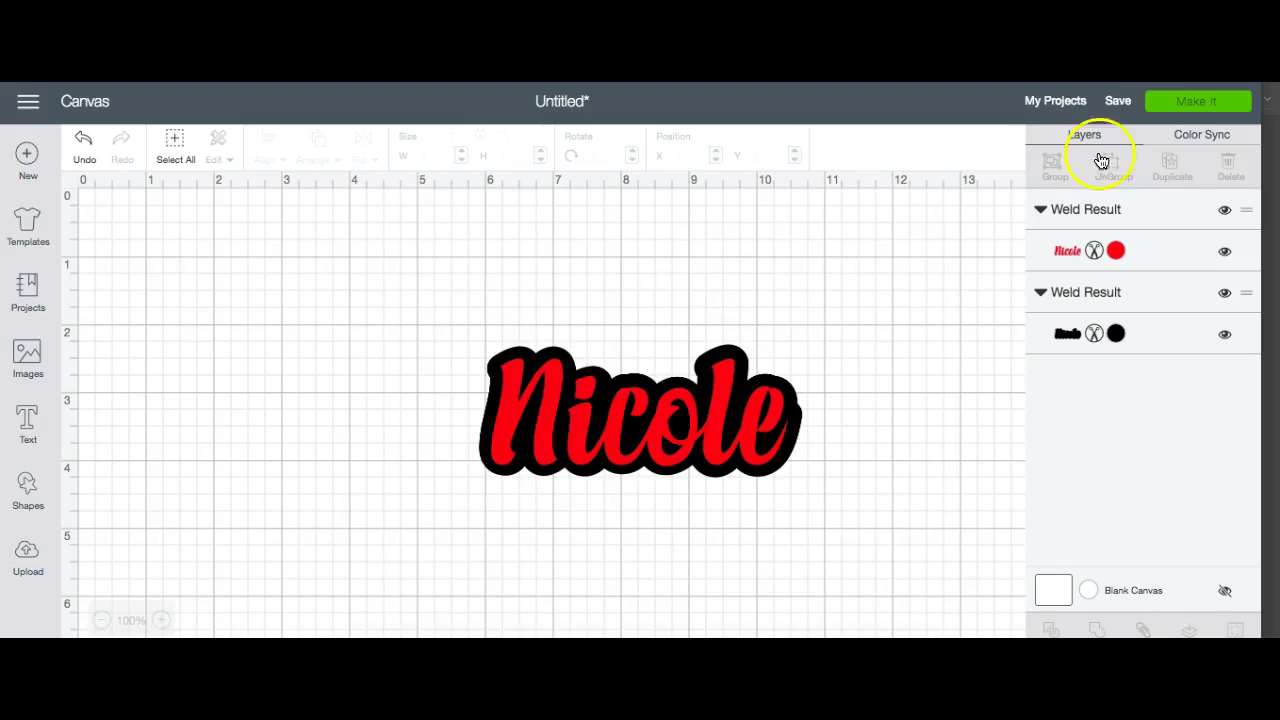
# Prepare the design for cutting, turn on mirroring for the red and black mats, and cancel back to the canvas.
pyautogui.click(1198, 101)
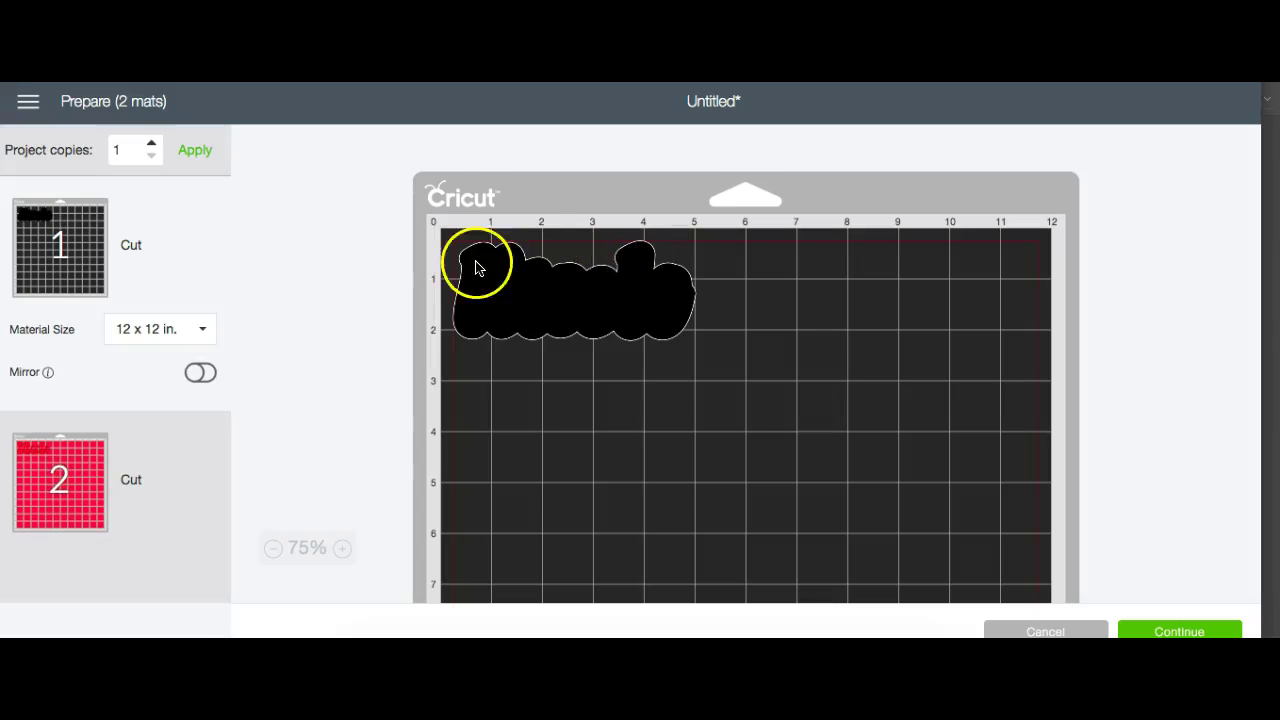
pyautogui.click(167, 447)
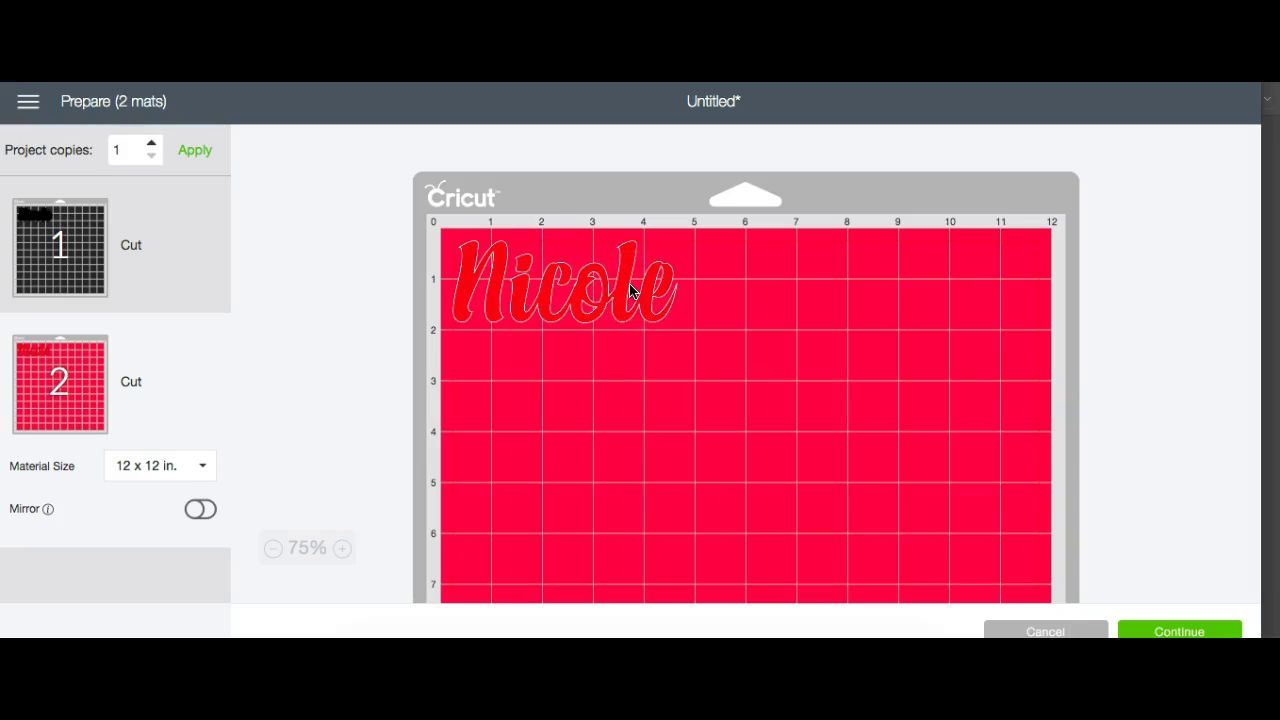
pyautogui.click(205, 510)
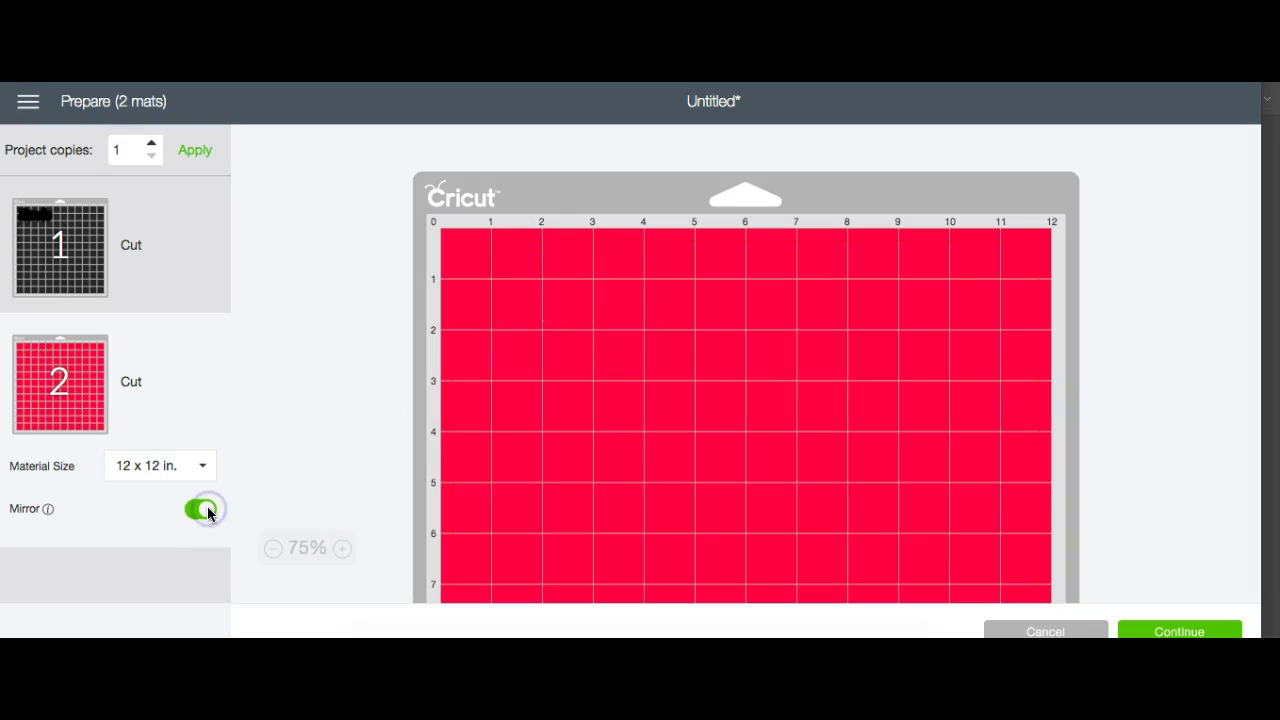
pyautogui.click(196, 280)
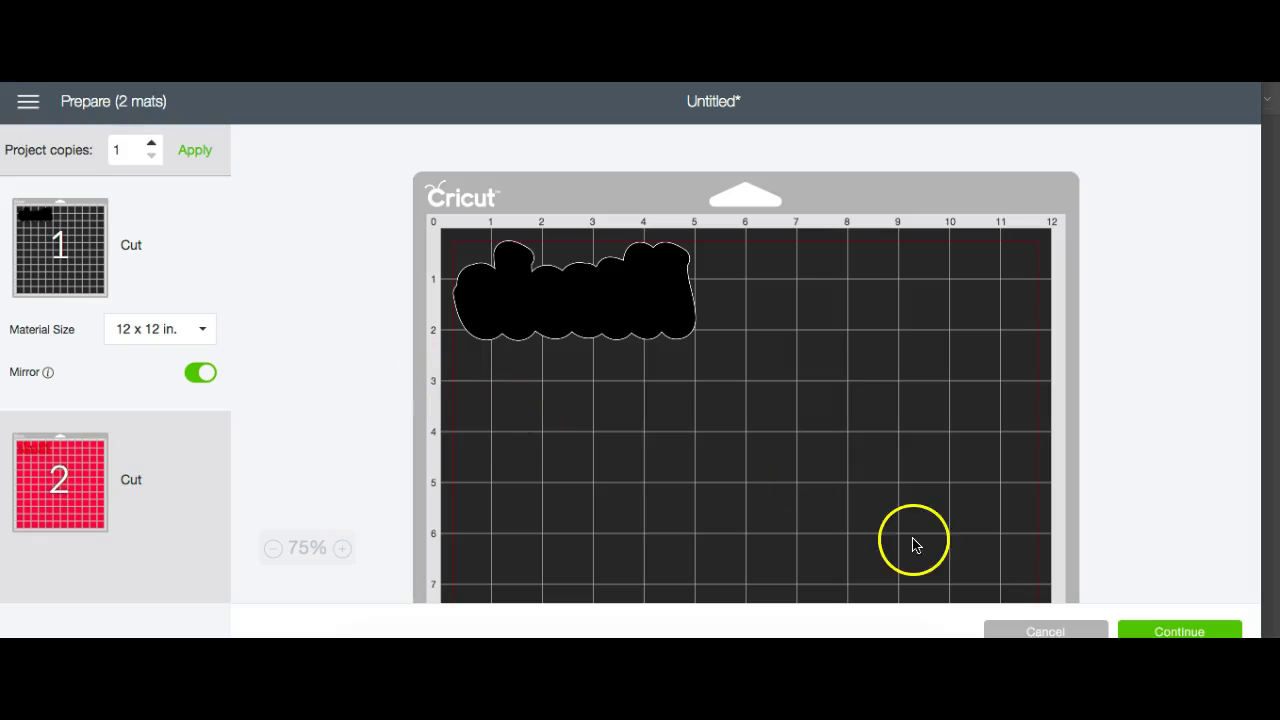
pyautogui.click(1037, 630)
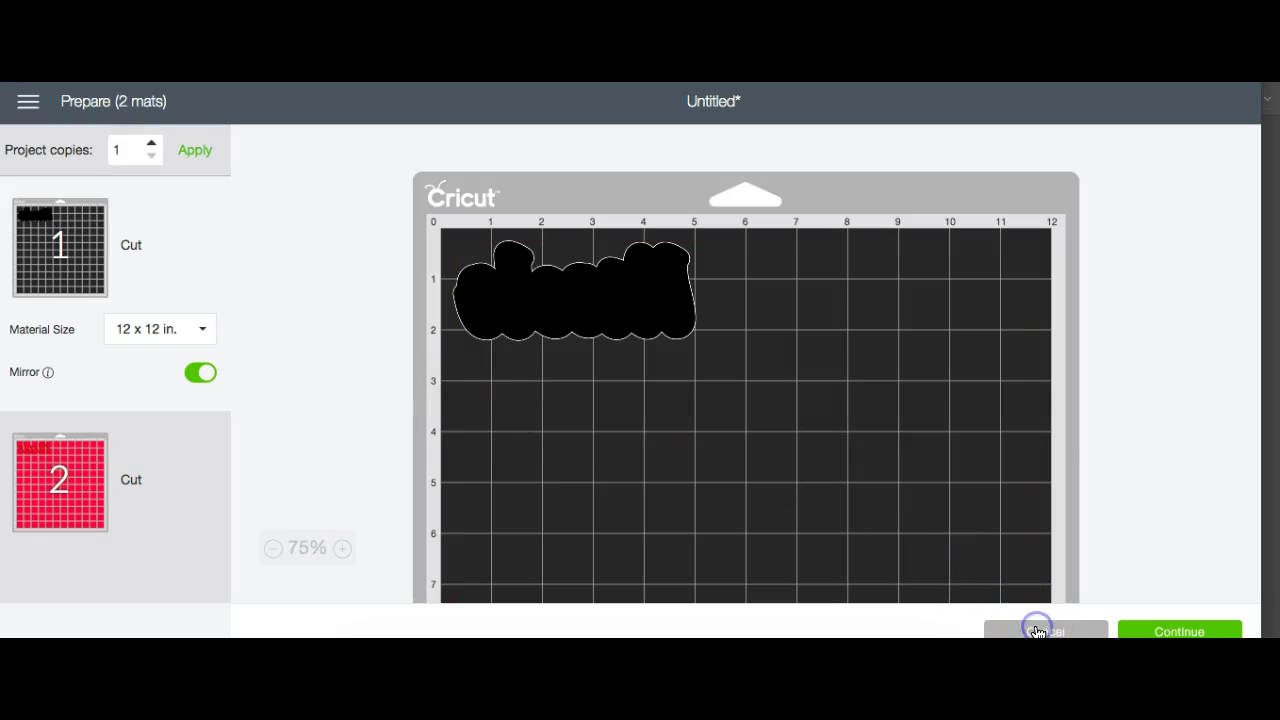